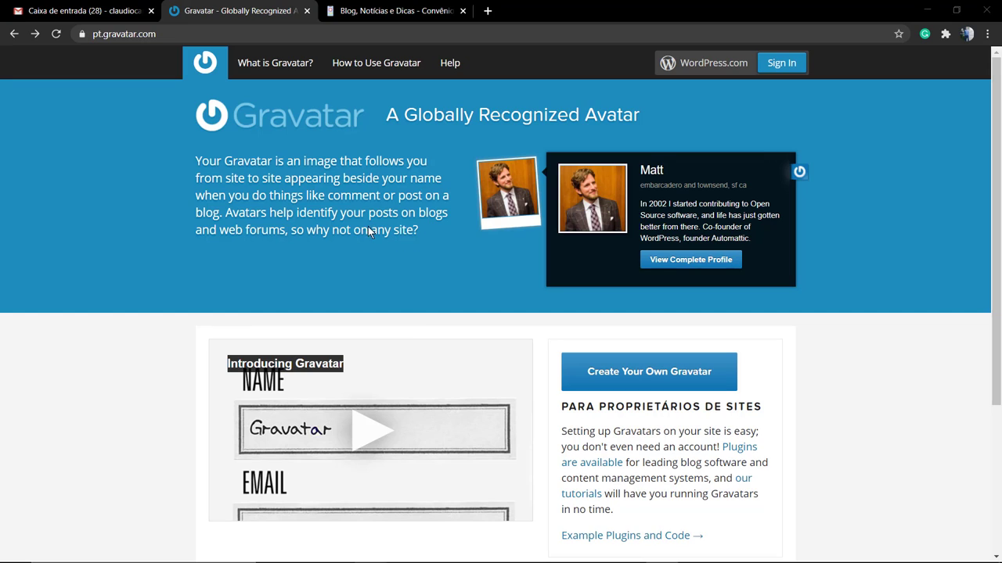
# - Open the 'Plano de saúde Individual por adesão' post and scroll to its reply form
pyautogui.scroll(-3, 372, 227)
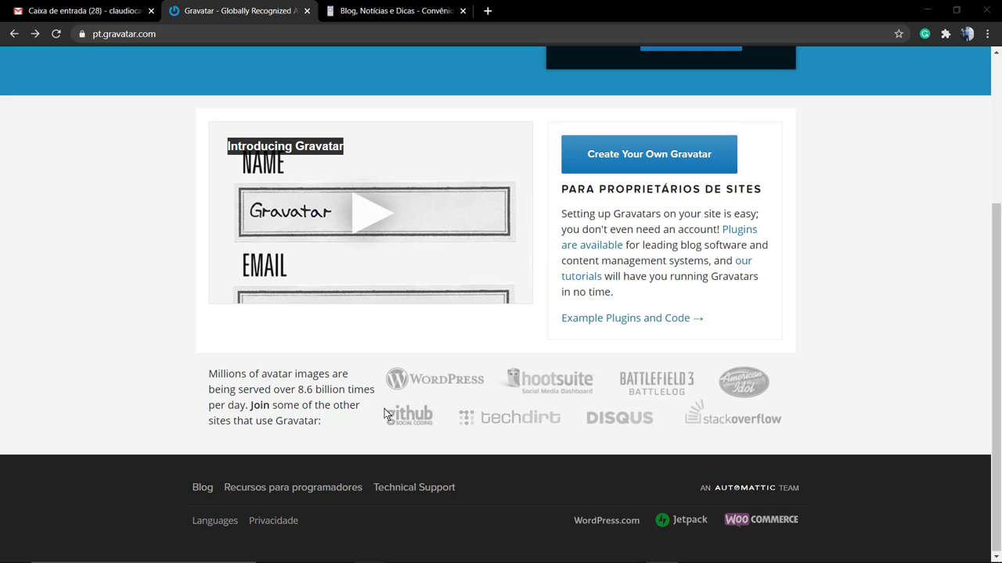
pyautogui.scroll(3, 560, 402)
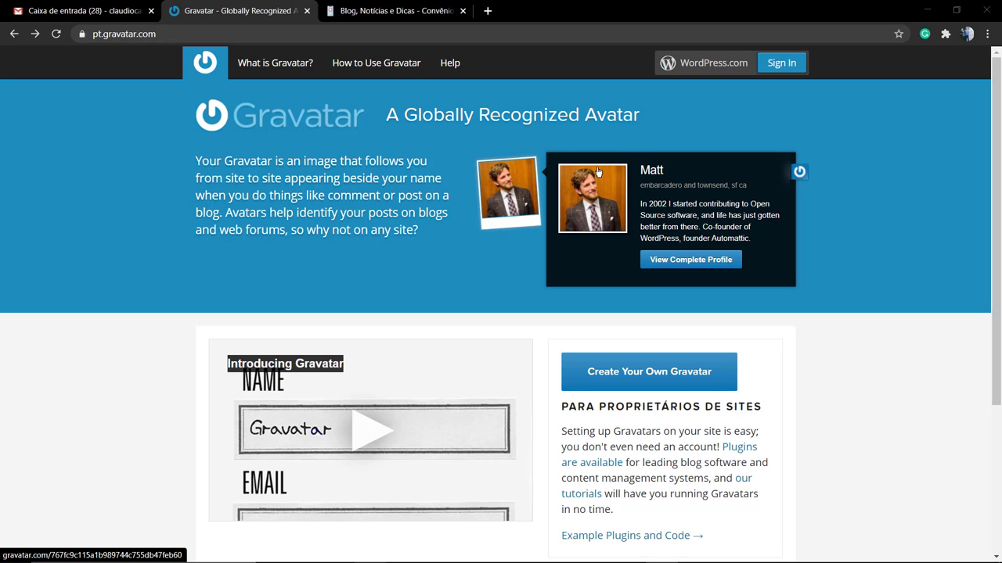
pyautogui.click(419, 7)
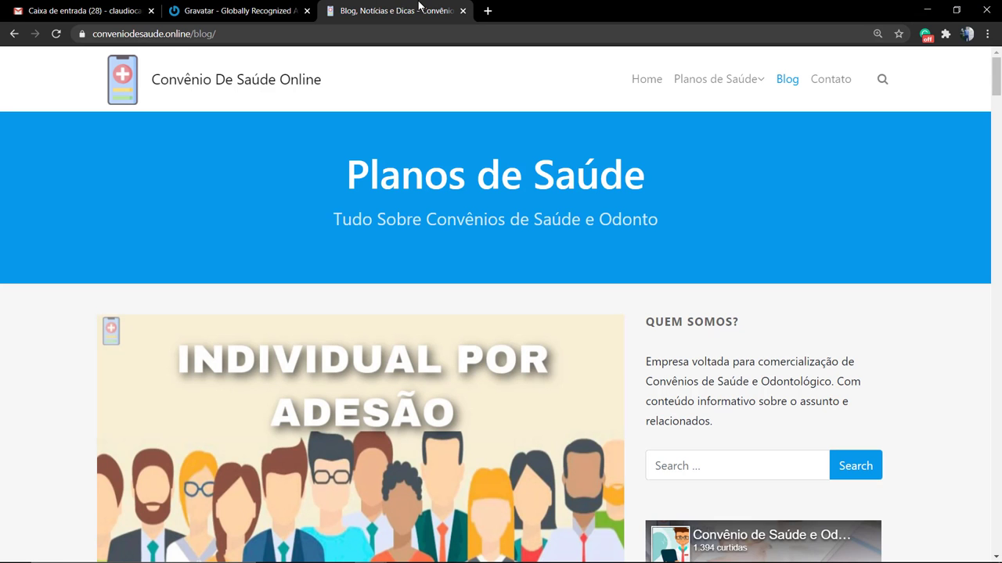
pyautogui.scroll(-3, 251, 227)
pyautogui.click(252, 232)
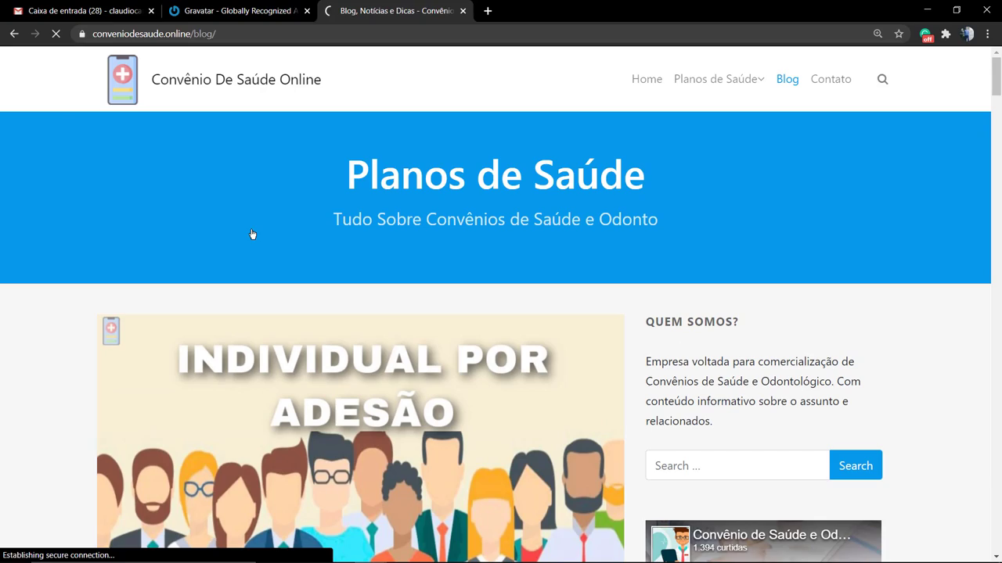
pyautogui.scroll(-15, 291, 222)
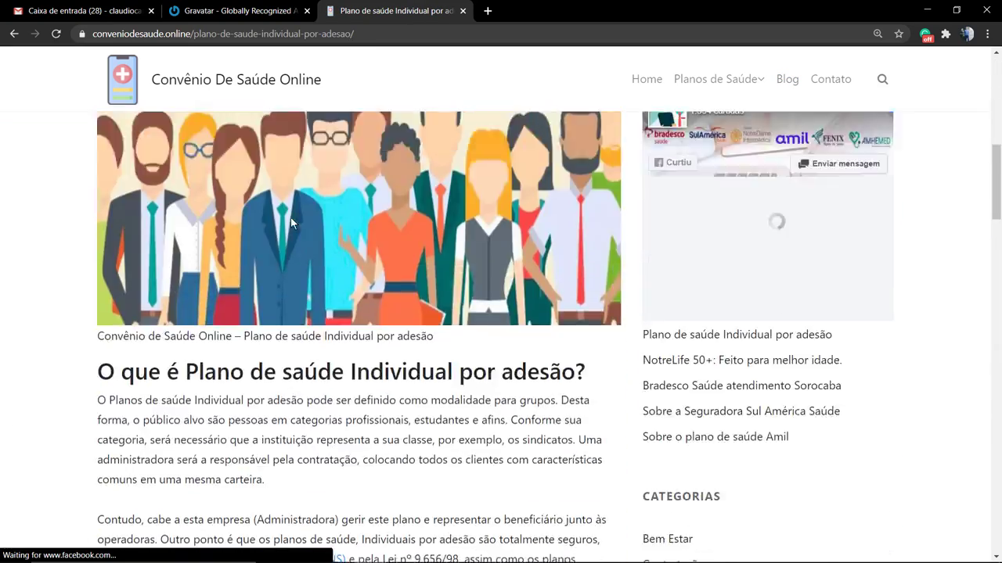
pyautogui.scroll(-15, 291, 224)
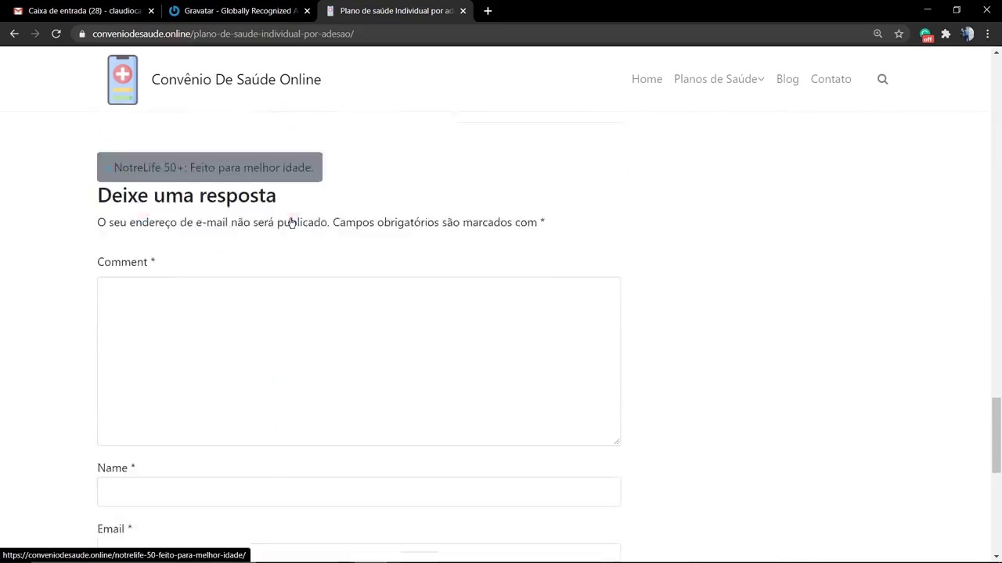
pyautogui.scroll(-3, 217, 235)
pyautogui.scroll(3, 199, 235)
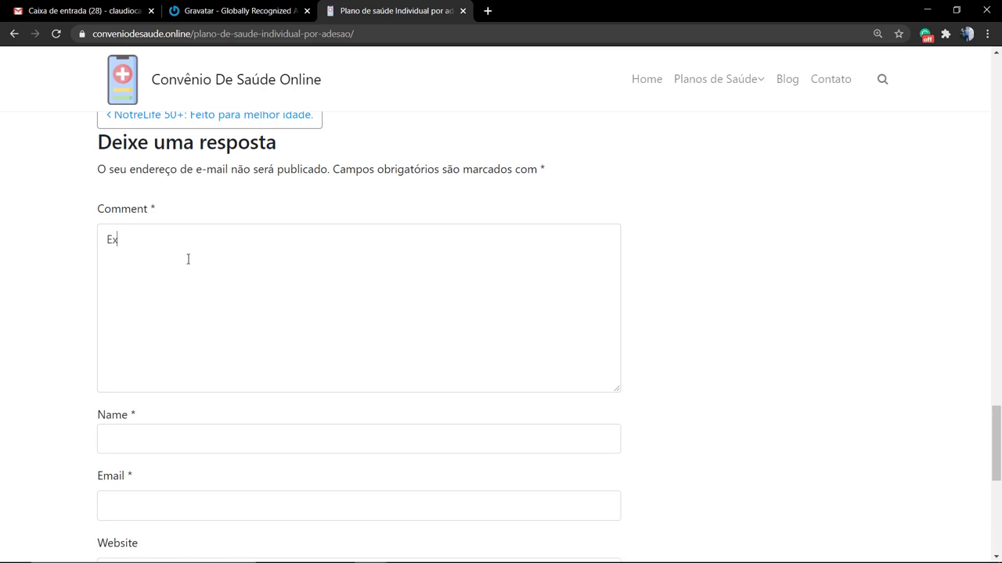
# - Write 'Excelente artigo!' and fill the name, e-mail and website from saved entries
pyautogui.write('celente artigo!')
pyautogui.scroll(-1, 188, 259)
pyautogui.click(189, 338)
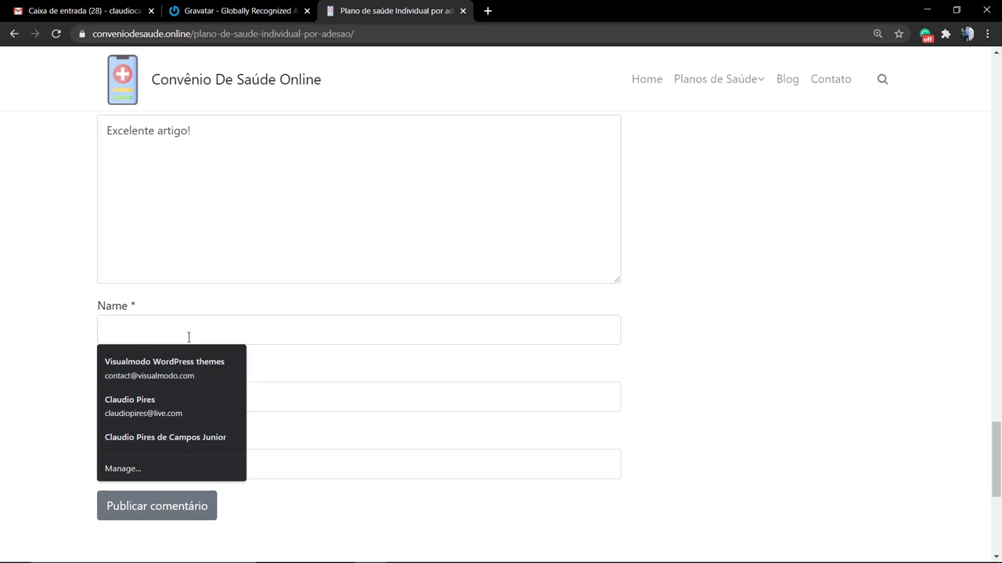
pyautogui.click(161, 407)
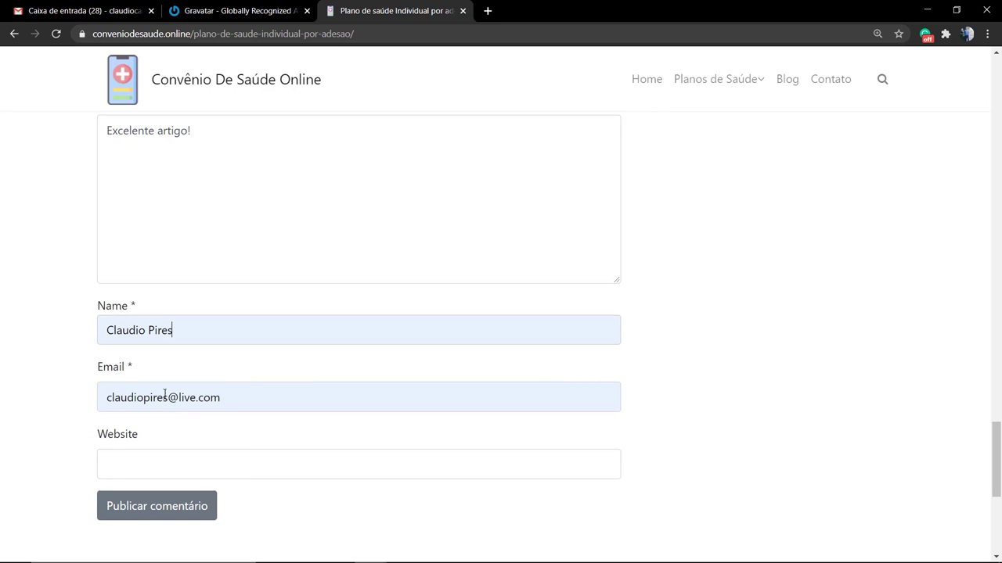
pyautogui.click(161, 460)
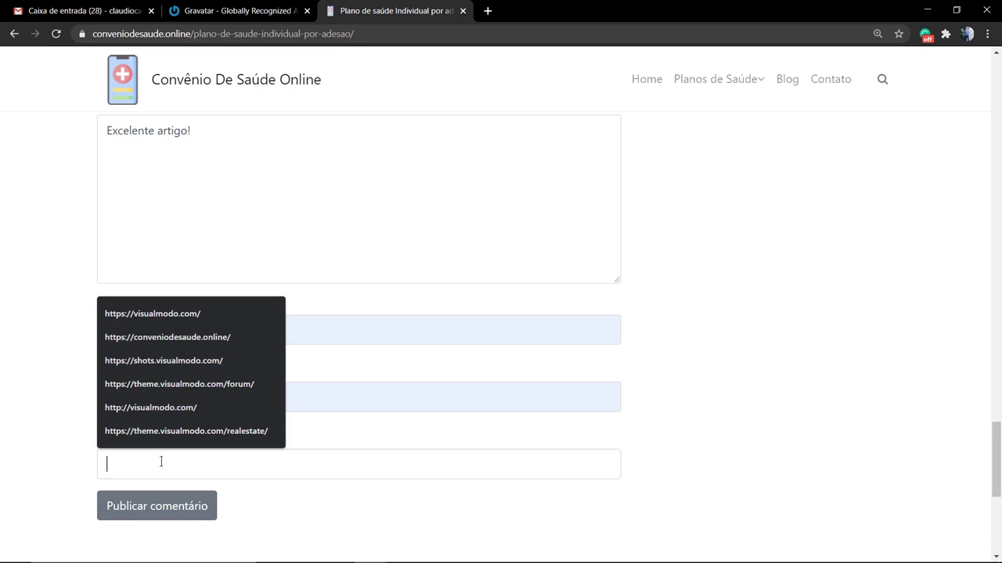
pyautogui.click(181, 324)
pyautogui.scroll(-1, 78, 371)
# - Publish the 'Excelente artigo!' comment and view it under '1 thought on'
pyautogui.click(131, 395)
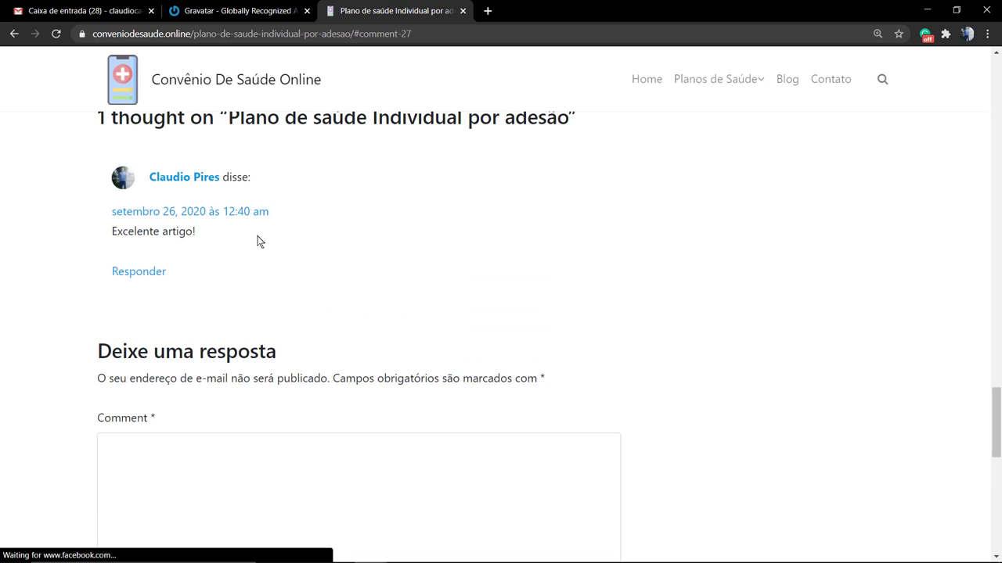
pyautogui.scroll(1, 259, 242)
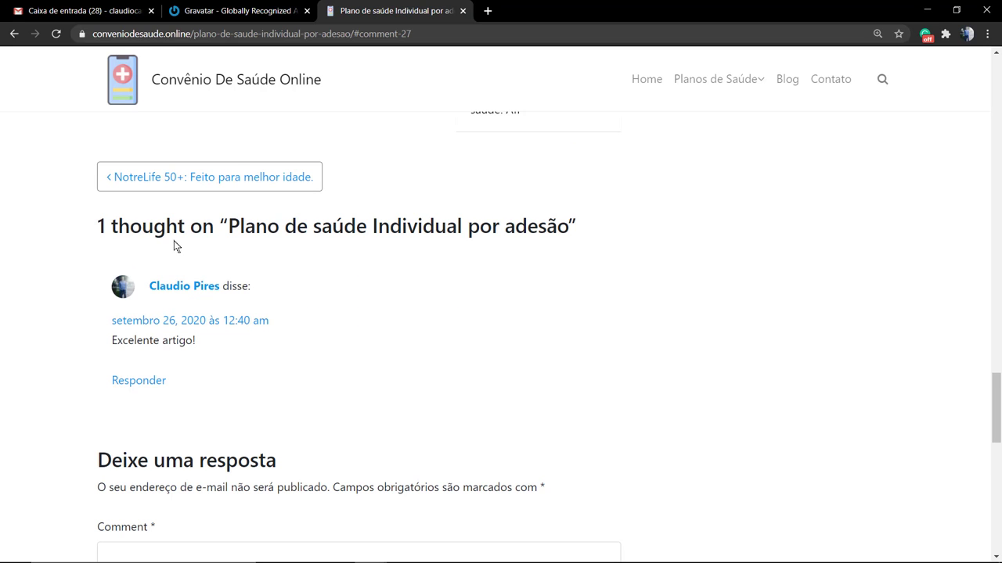
# - Go back to the Gravatar homepage and choose Create Your Own Gravatar
pyautogui.click(291, 9)
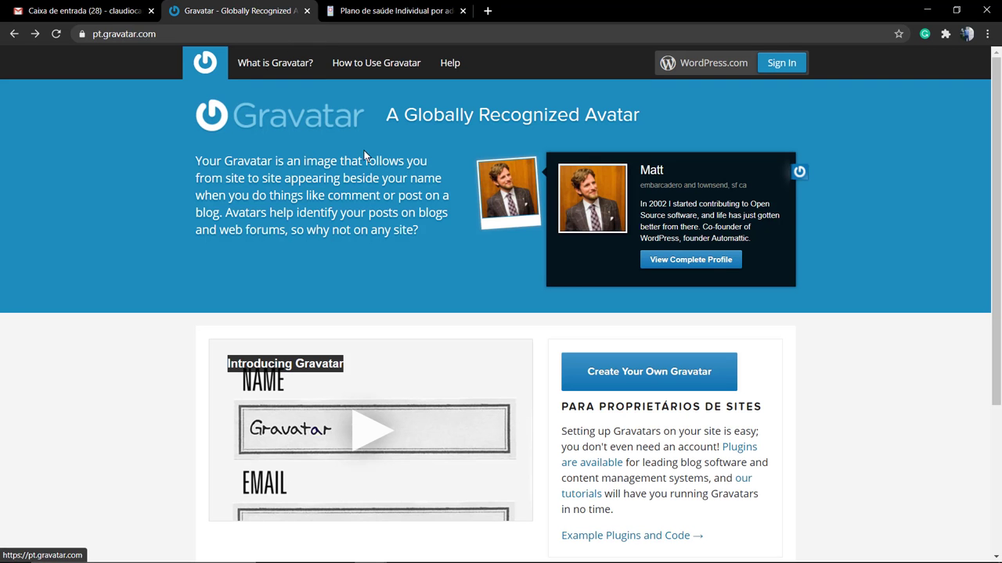
pyautogui.scroll(-3, 474, 178)
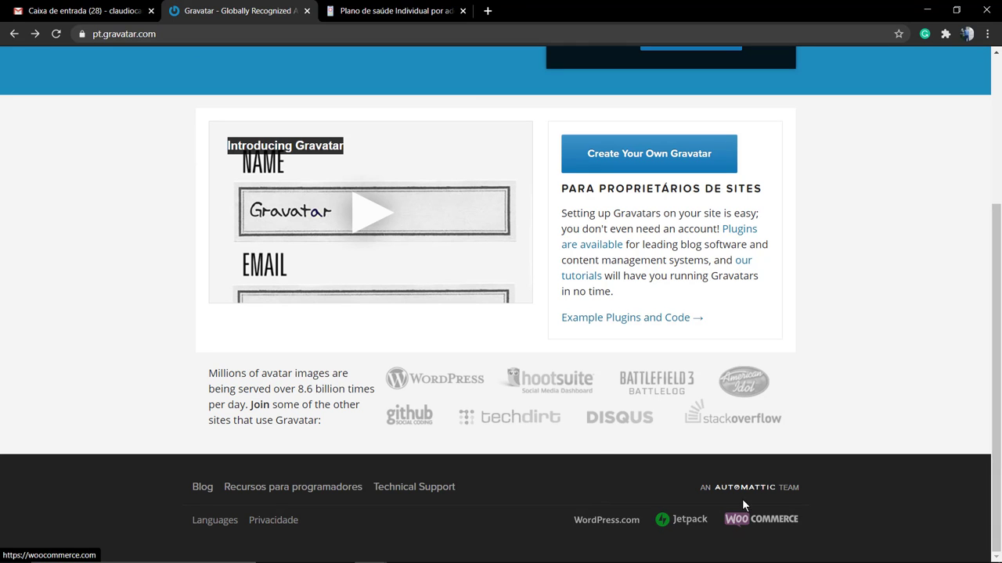
pyautogui.scroll(3, 705, 484)
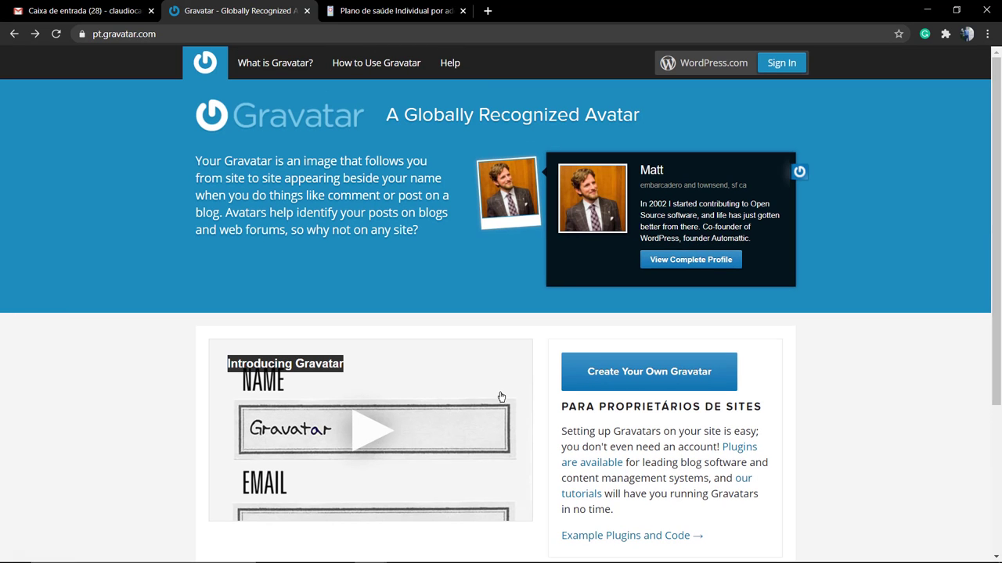
pyautogui.click(643, 376)
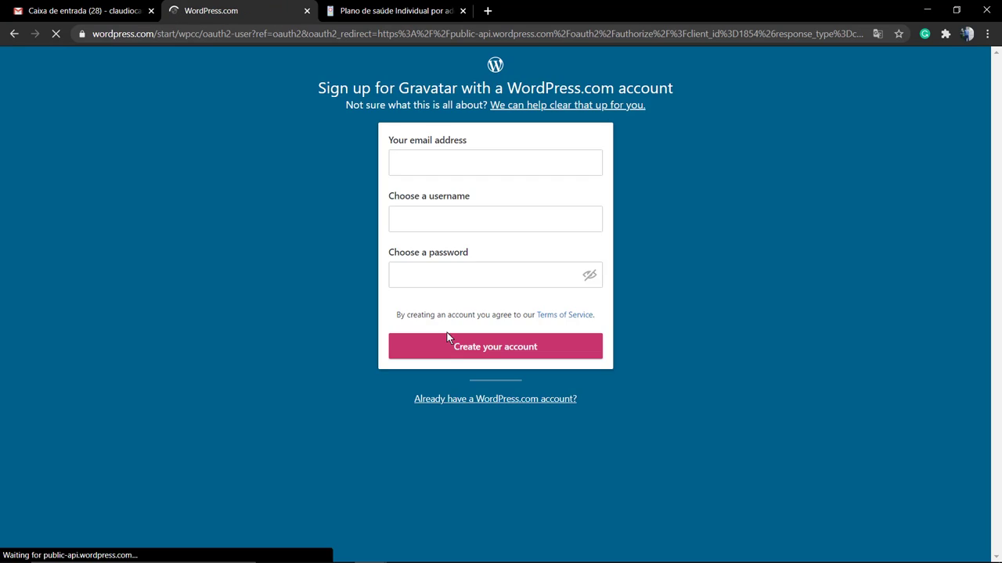
# - In the English sign-up form, paste the e-mail and use its name part as the username
pyautogui.click(448, 93)
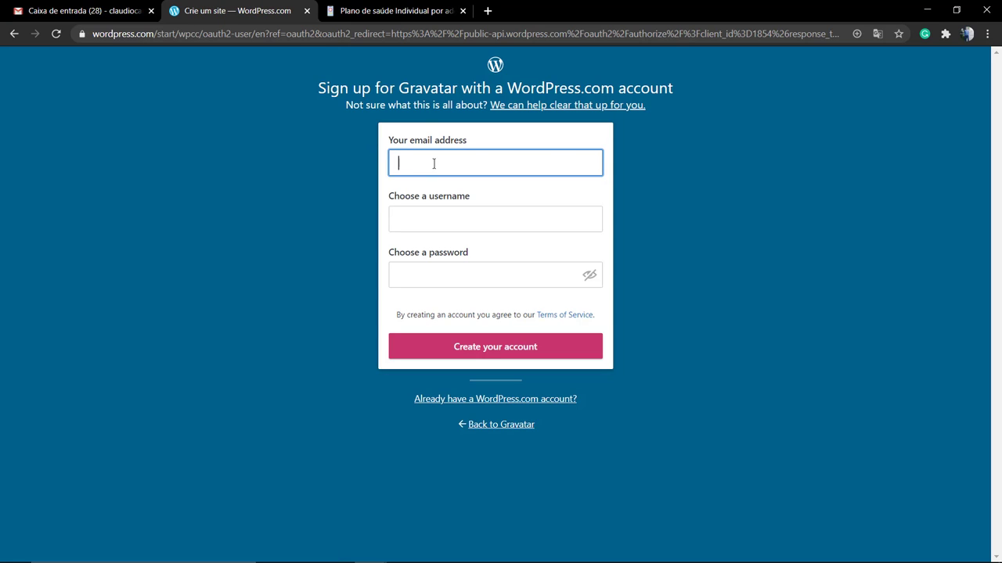
pyautogui.hotkey('ctrl', 'v')
pyautogui.click(439, 225)
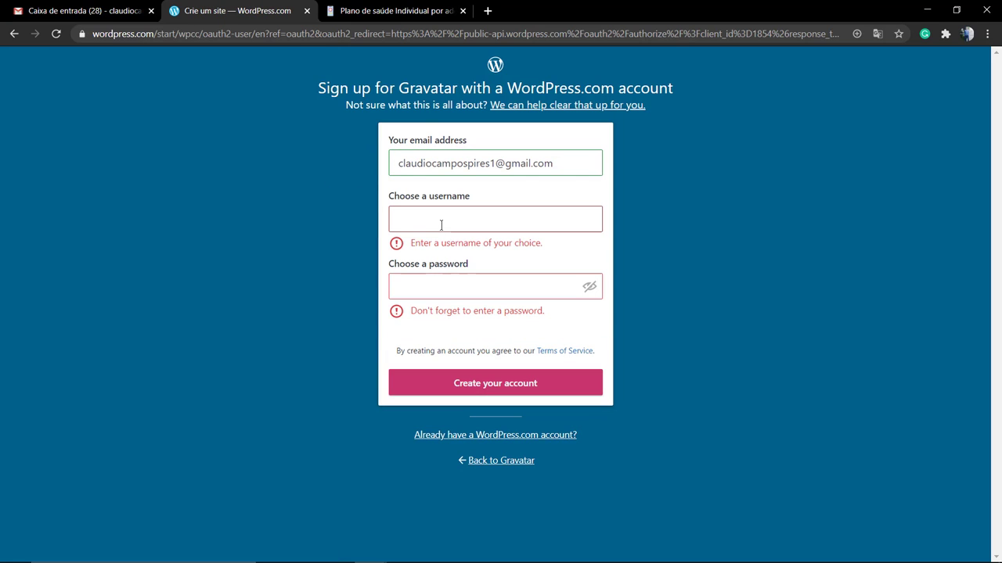
pyautogui.click(454, 164)
pyautogui.doubleClick(465, 163)
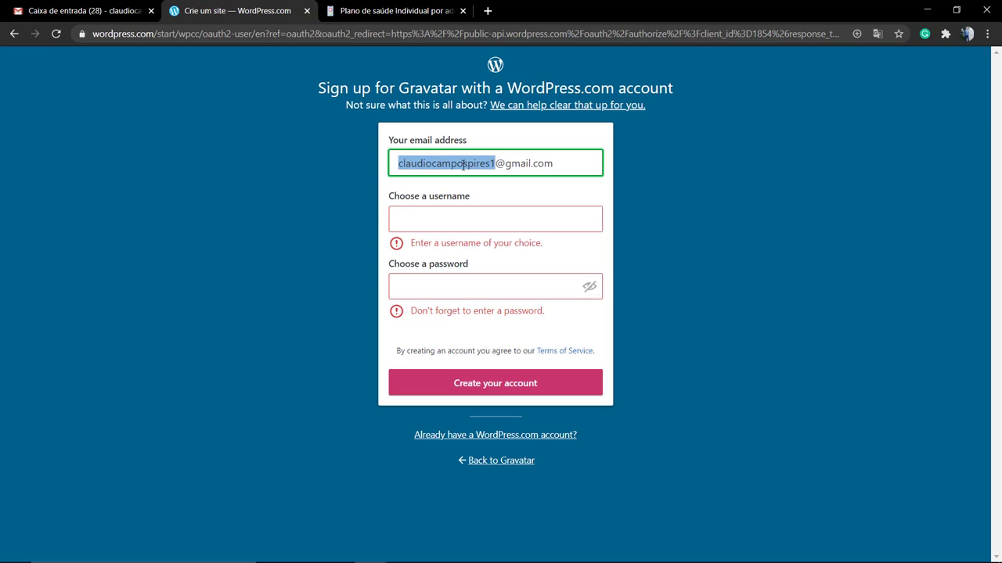
pyautogui.hotkey('ctrl', 'c')
pyautogui.click(450, 219)
pyautogui.hotkey('ctrl', 'v')
pyautogui.click(321, 247)
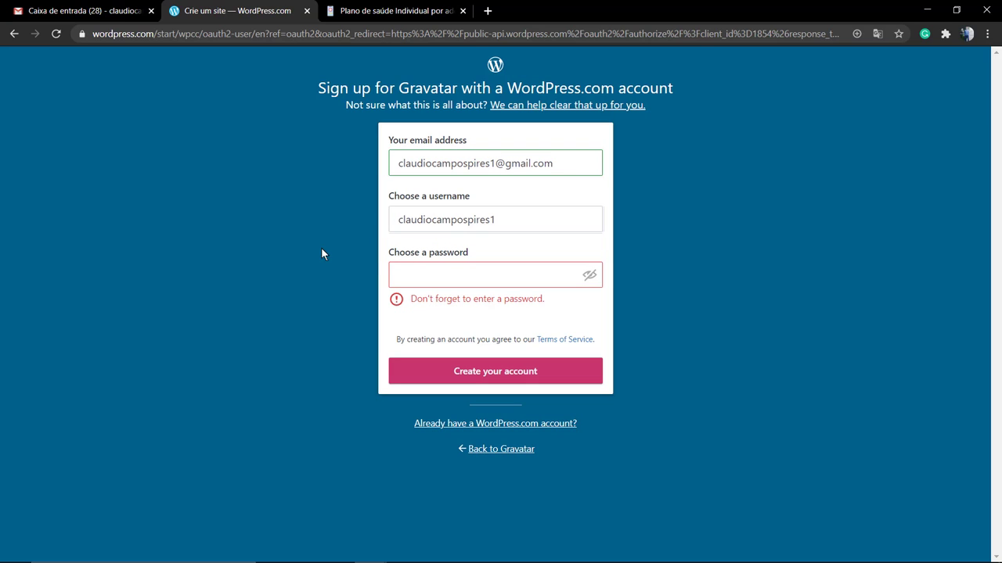
# - Enter the account password and submit the WordPress.com sign-up
pyautogui.click(420, 272)
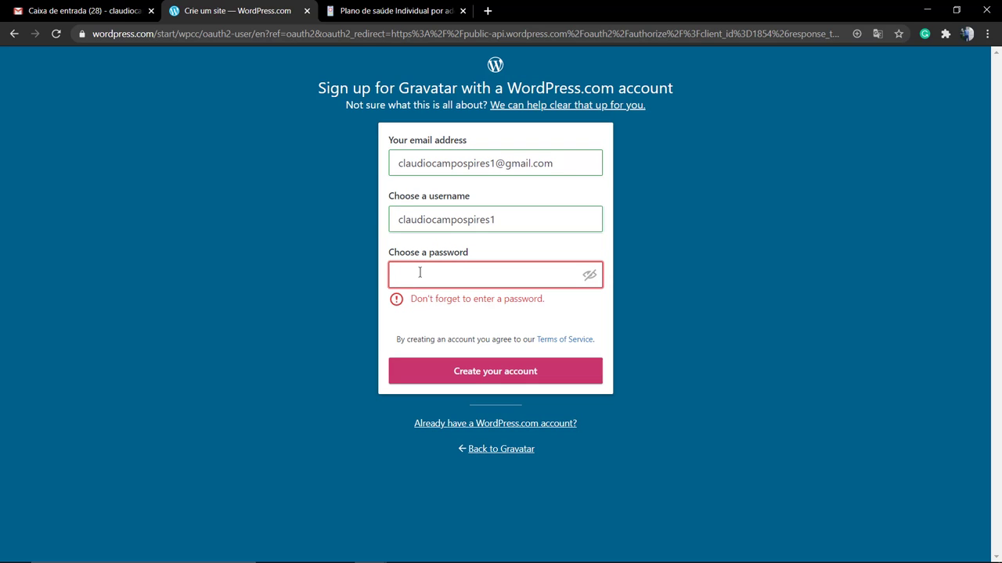
pyautogui.write('••')
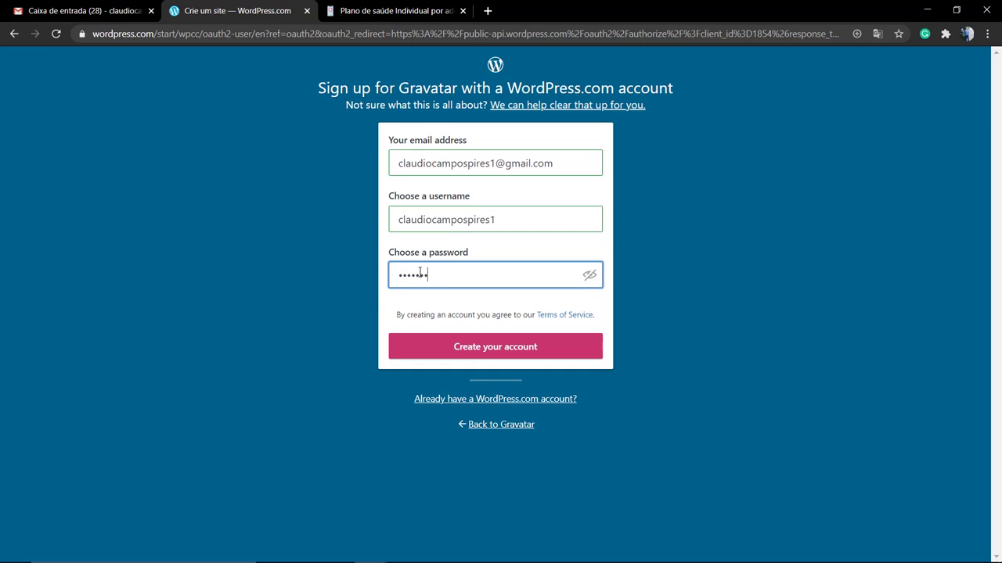
pyautogui.write('••••••••••••')
pyautogui.click(466, 345)
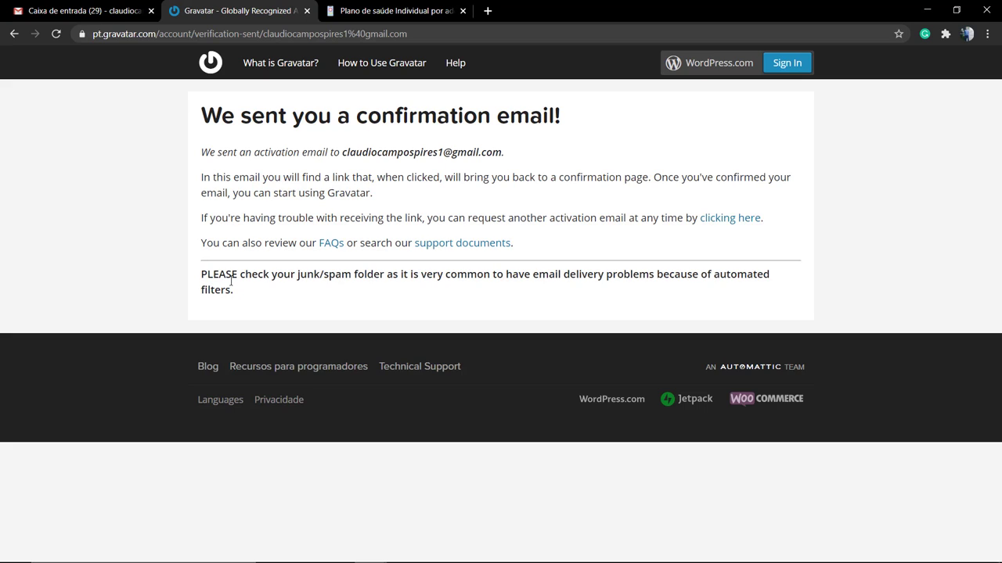
# - Read the confirmation page's spam-folder warning and switch to the Gmail inbox
pyautogui.tripleClick(364, 274)
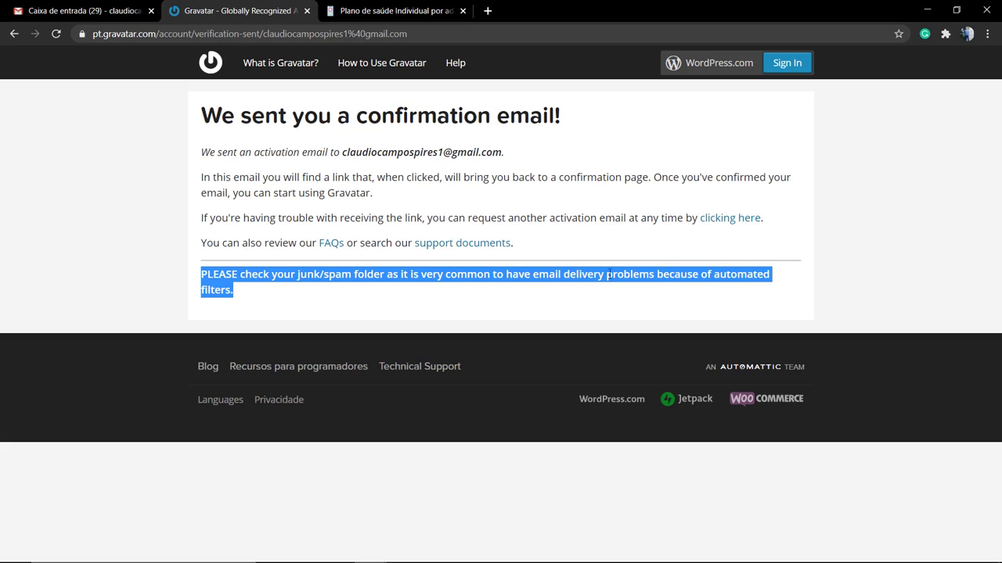
pyautogui.click(233, 286)
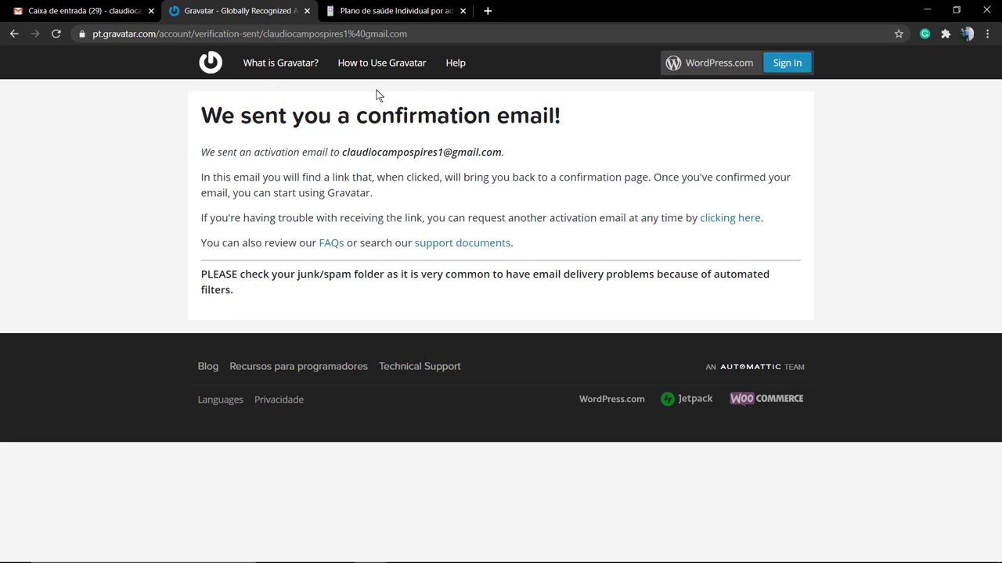
pyautogui.click(93, 9)
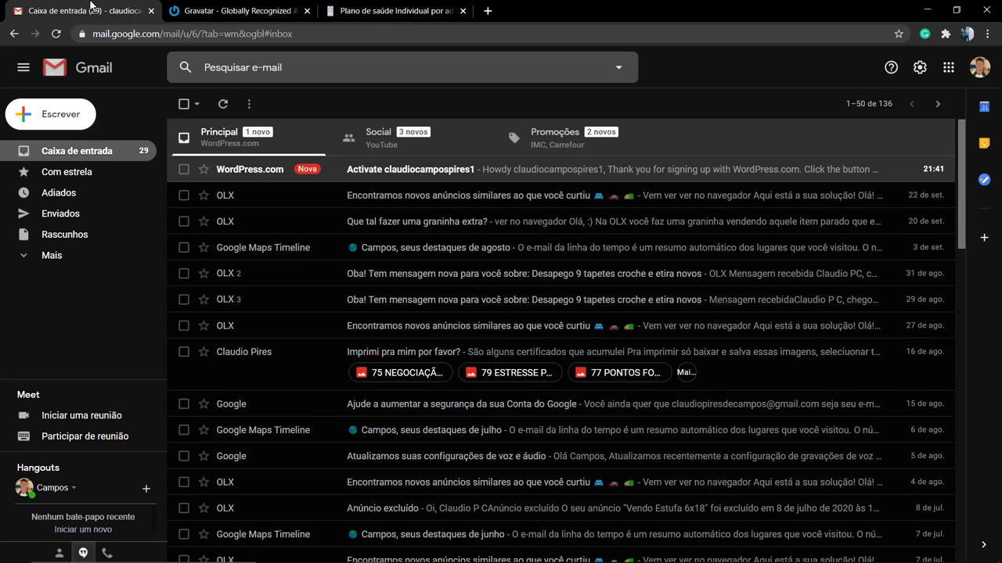
# - Open the WordPress.com activation e-mail in Gmail and use its activation link
pyautogui.click(249, 181)
pyautogui.scroll(-2, 394, 259)
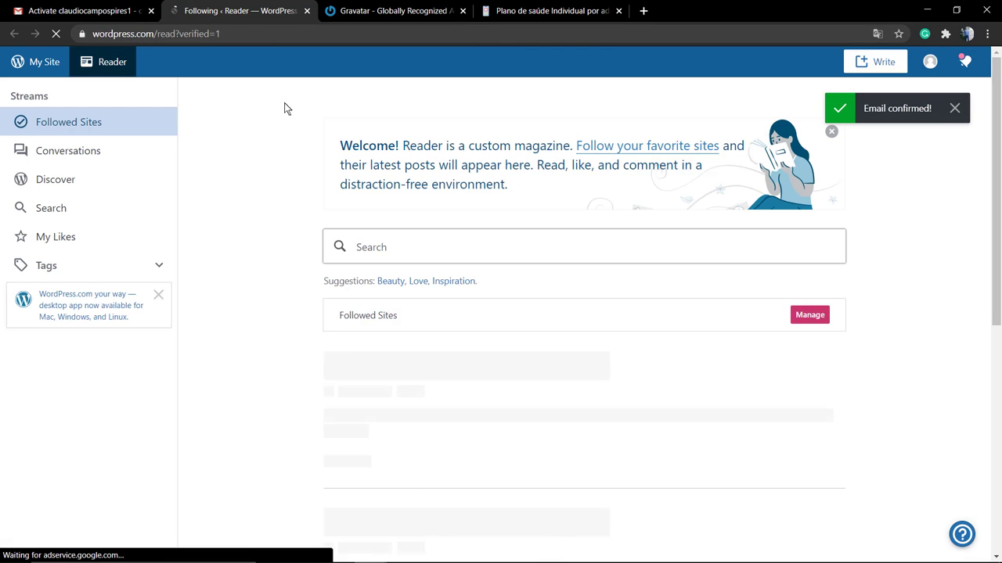
# - Return to Gravatar and sign in with the new WordPress.com account
pyautogui.click(369, 10)
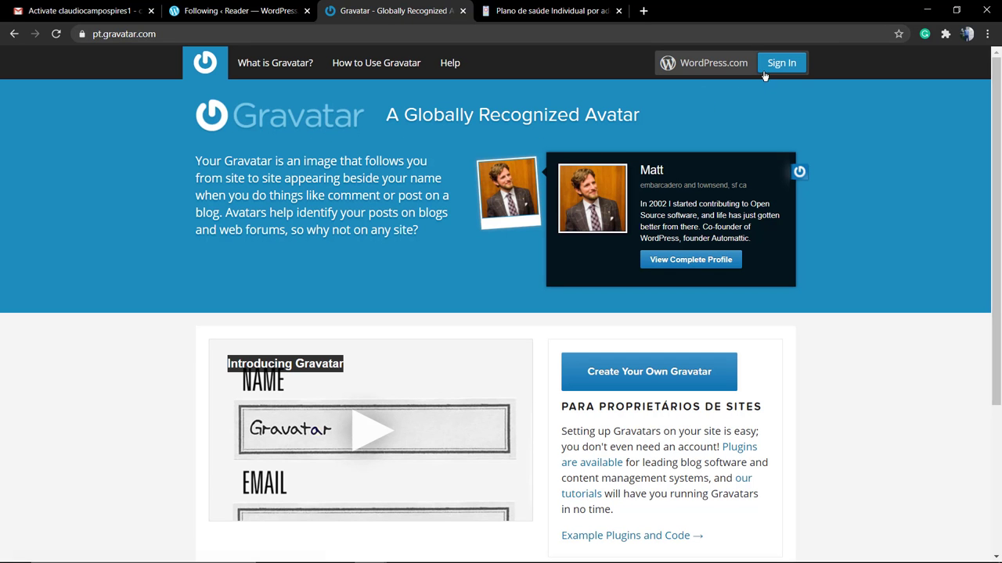
pyautogui.click(781, 62)
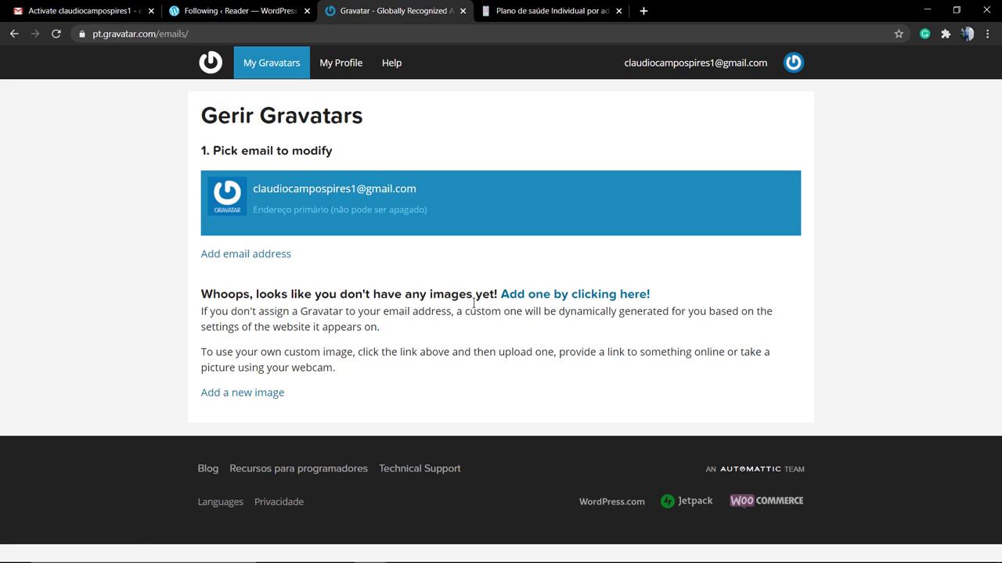
# - Upload 'visualmodo responsive WordPress themes - build a website (2).jpg' from Downloads as the first image
pyautogui.tripleClick(379, 295)
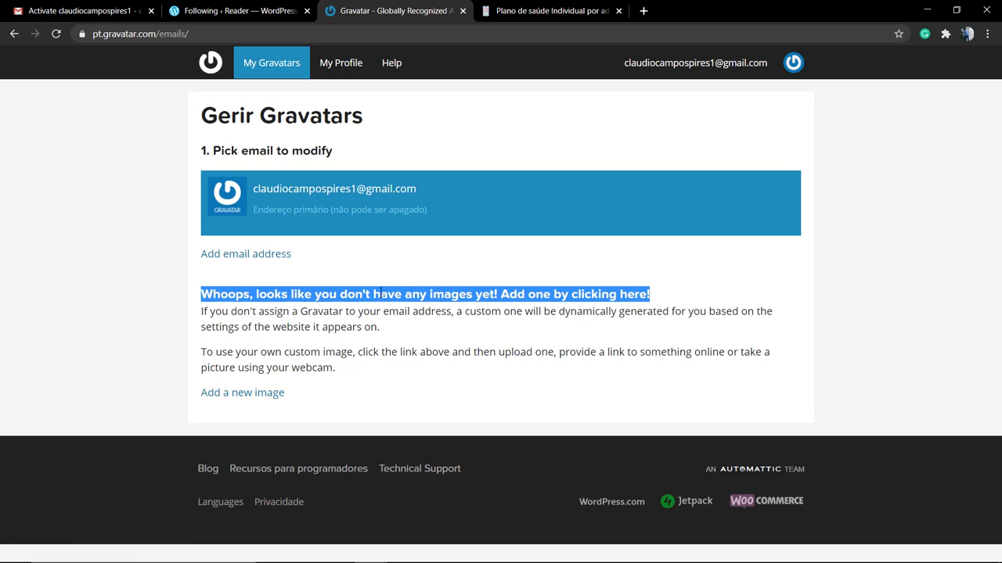
pyautogui.click(523, 296)
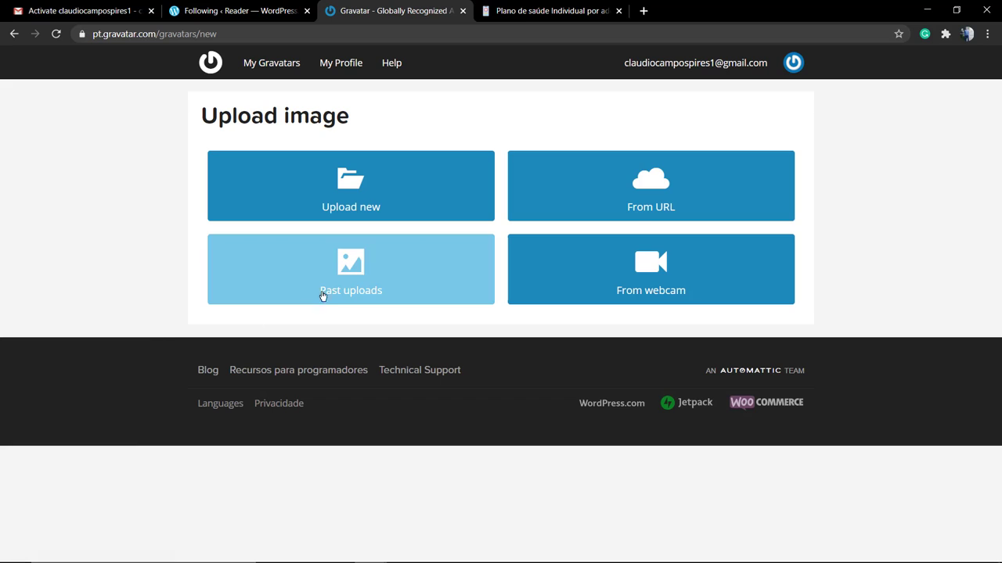
pyautogui.click(328, 193)
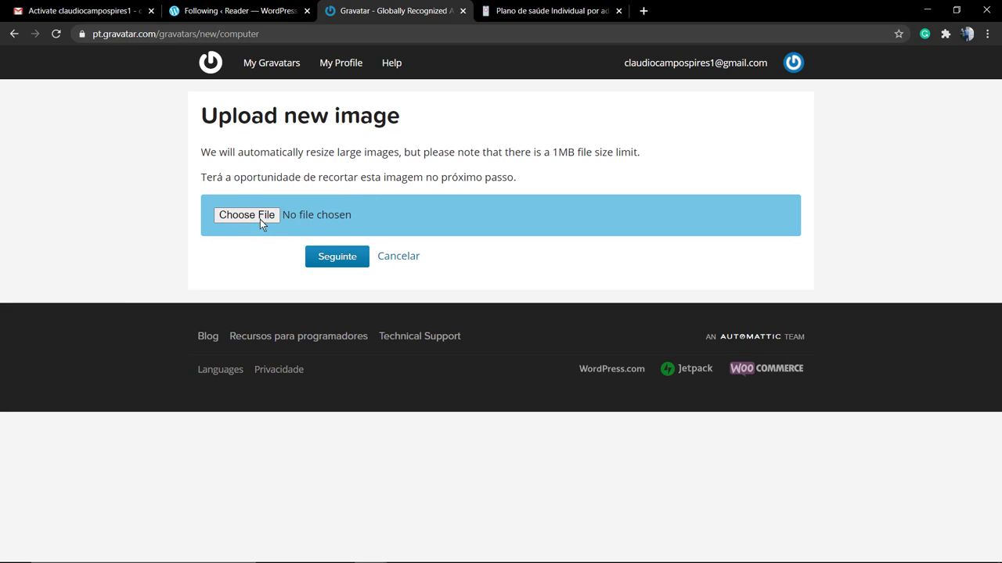
pyautogui.click(260, 221)
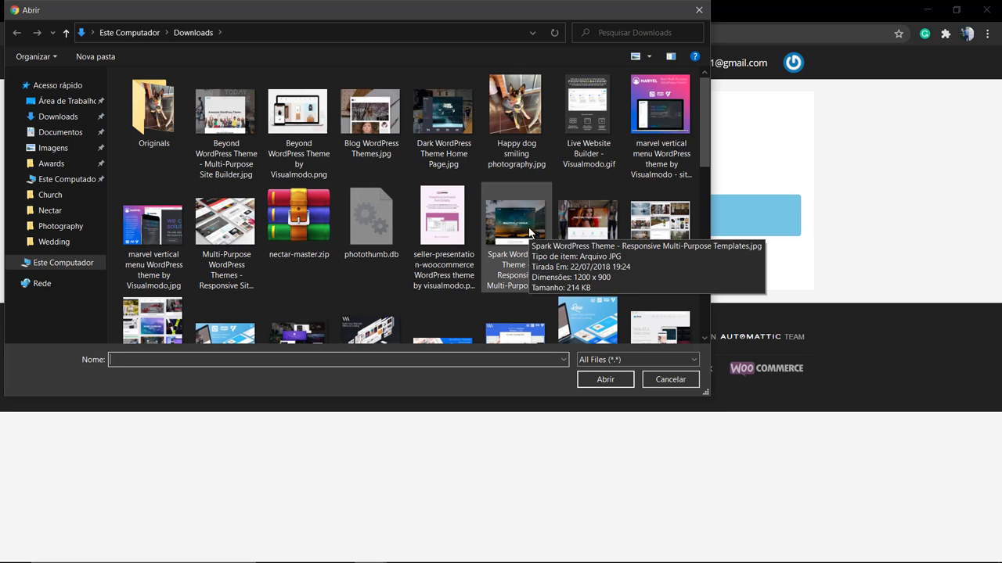
pyautogui.scroll(-1, 530, 233)
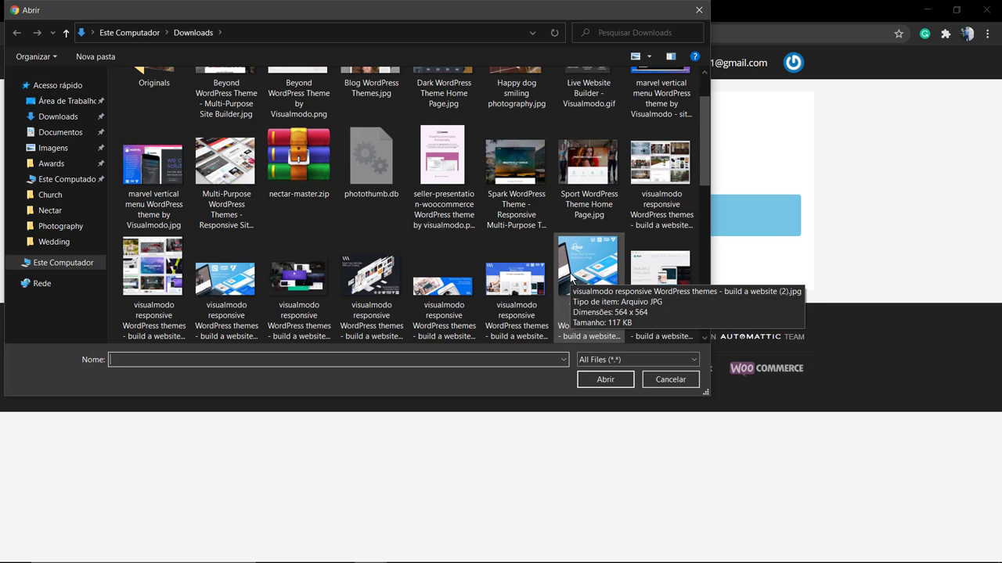
pyautogui.doubleClick(570, 278)
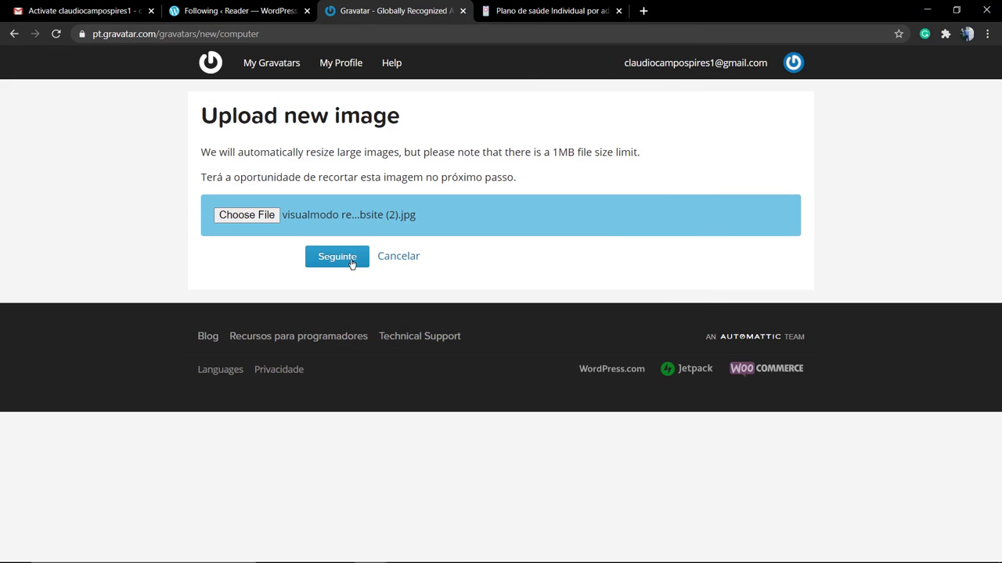
pyautogui.click(325, 266)
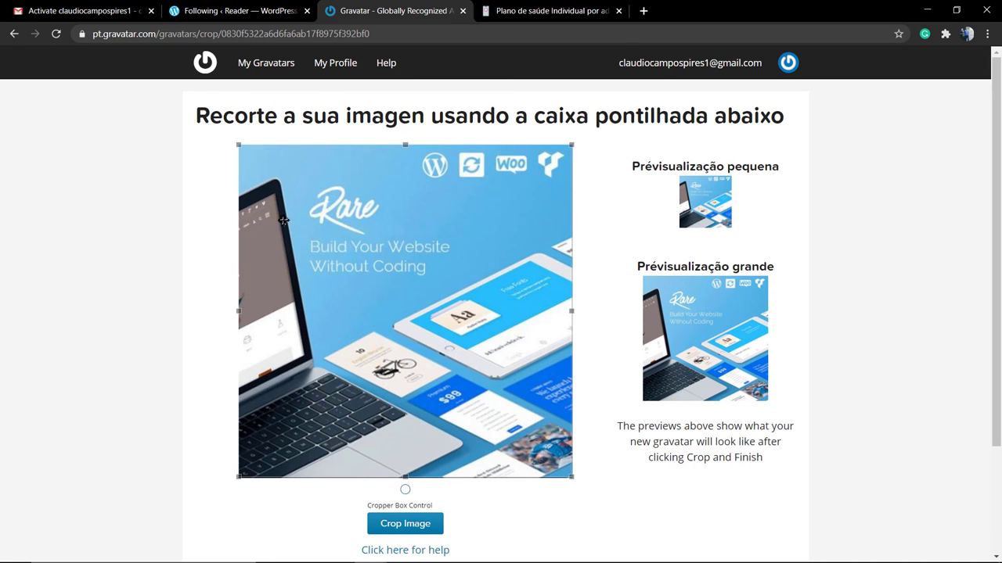
# - Check the small and large previews and confirm the square crop with Crop Image
pyautogui.scroll(-3, 640, 212)
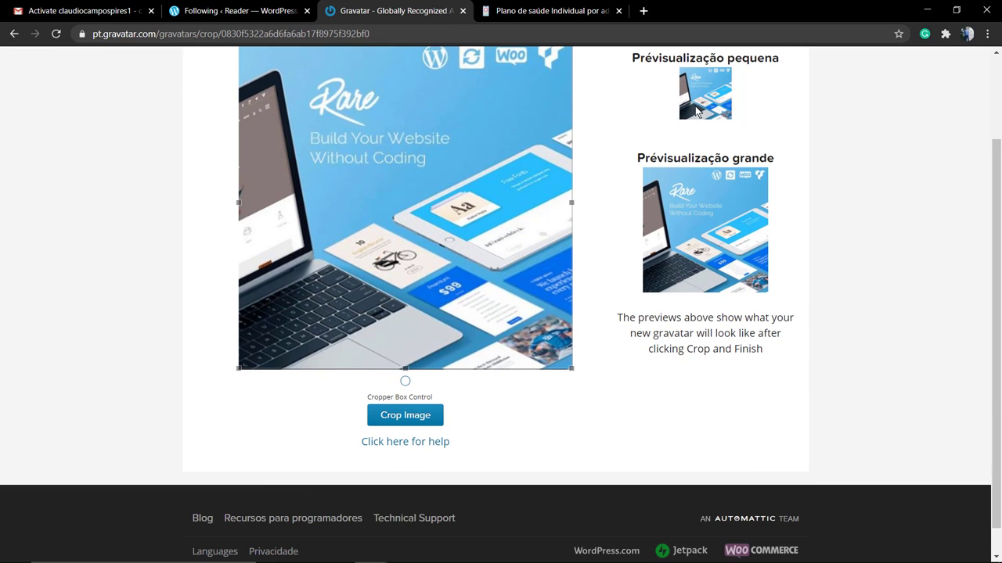
pyautogui.scroll(-1, 545, 373)
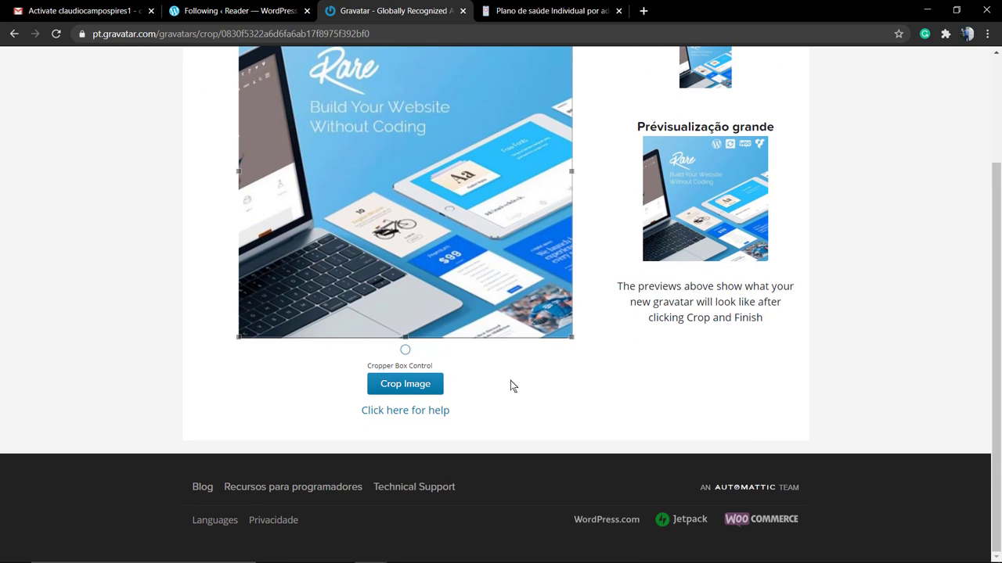
pyautogui.scroll(3, 352, 465)
pyautogui.scroll(-3, 353, 462)
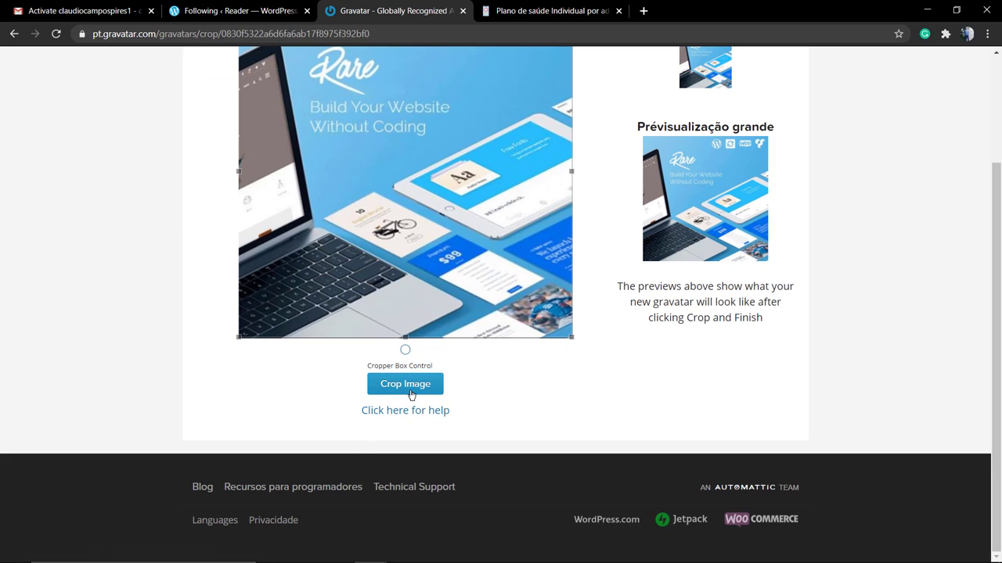
pyautogui.scroll(4, 411, 395)
pyautogui.scroll(-4, 409, 395)
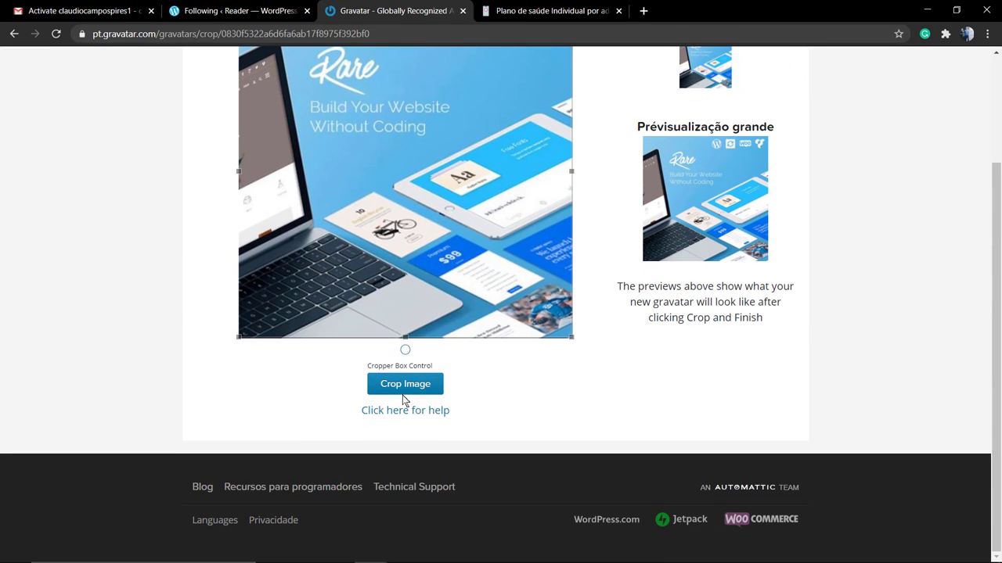
pyautogui.click(404, 392)
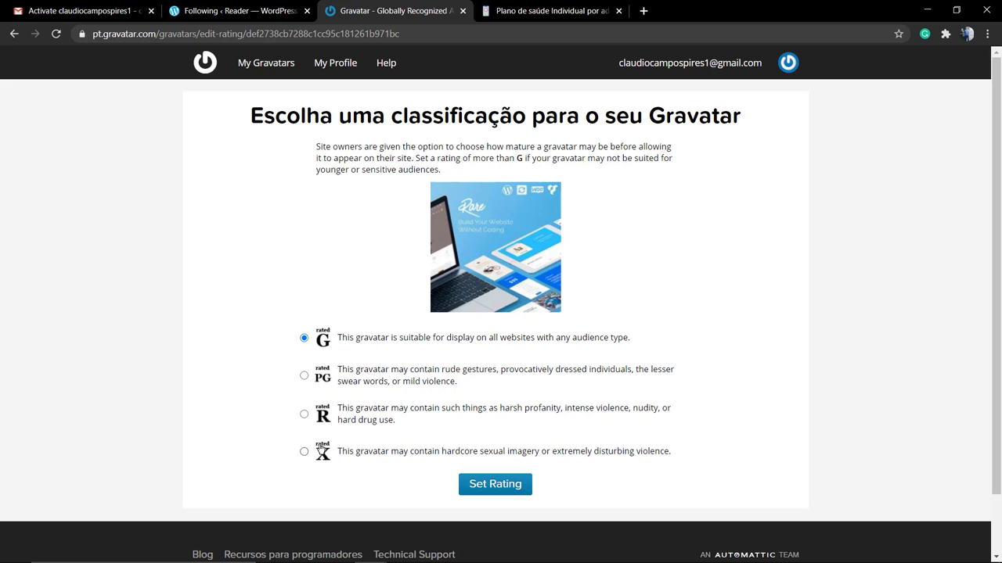
# - Rate the new avatar G, select the account e-mail, and return to the blog's reply form
pyautogui.scroll(-1, 427, 354)
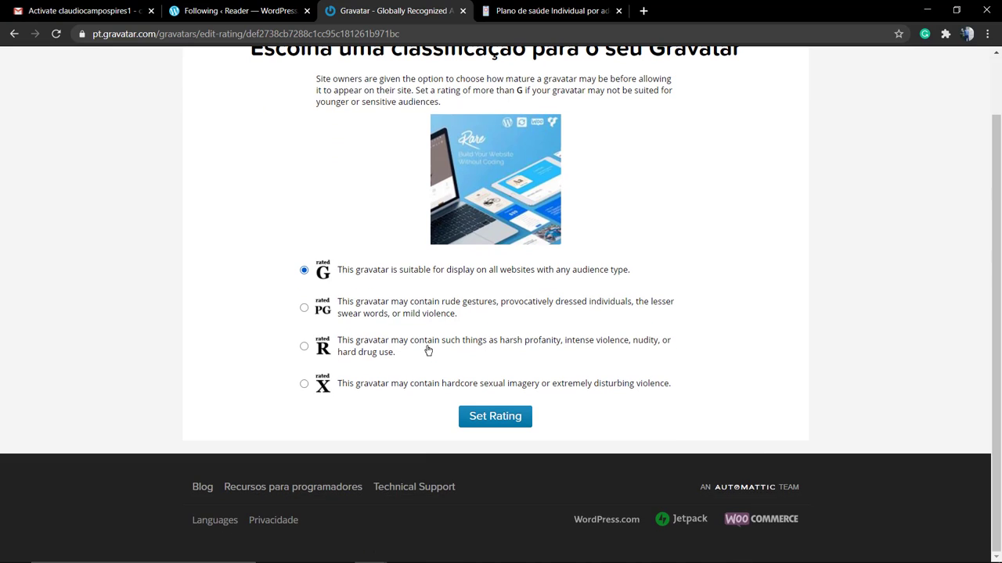
pyautogui.click(488, 423)
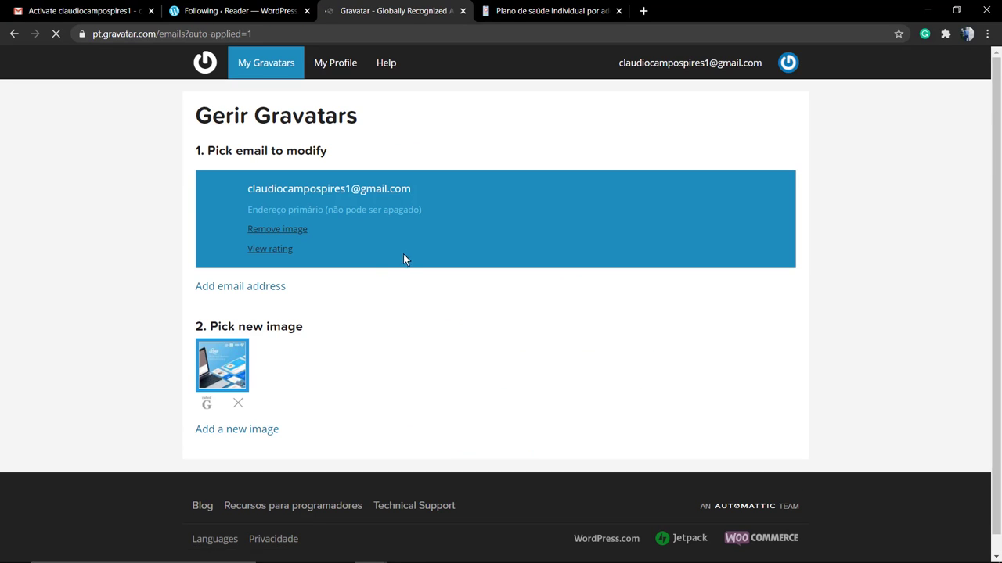
pyautogui.moveTo(450, 193); pyautogui.dragTo(308, 188)
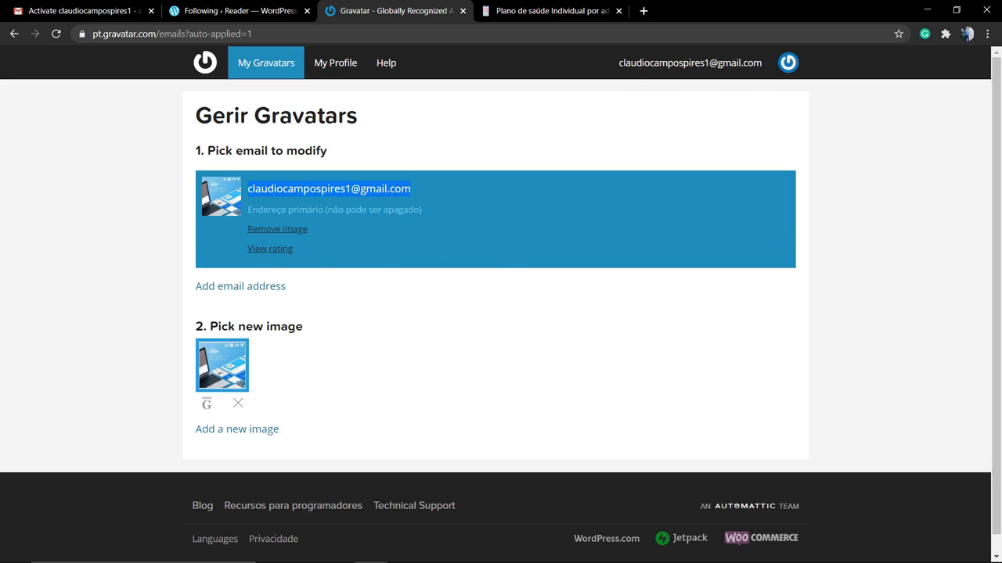
pyautogui.click(548, 10)
pyautogui.scroll(-4, 339, 241)
# - Type the comment 'Esse é um post muito legal, obrigado por compartilhar', fixing the 'postm uito' spacing typo
pyautogui.scroll(1, 232, 301)
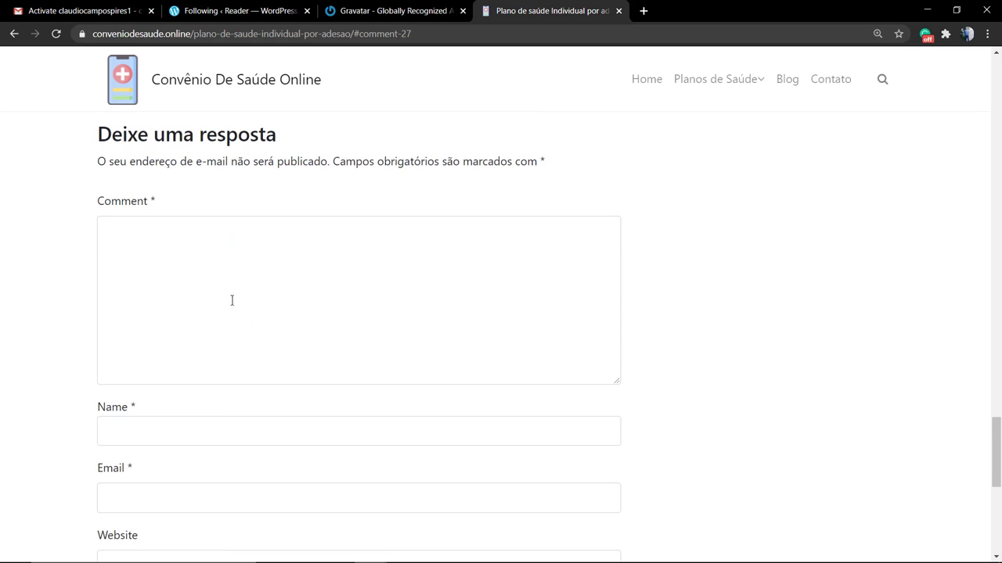
pyautogui.write('Esse é um postm uito legal, o')
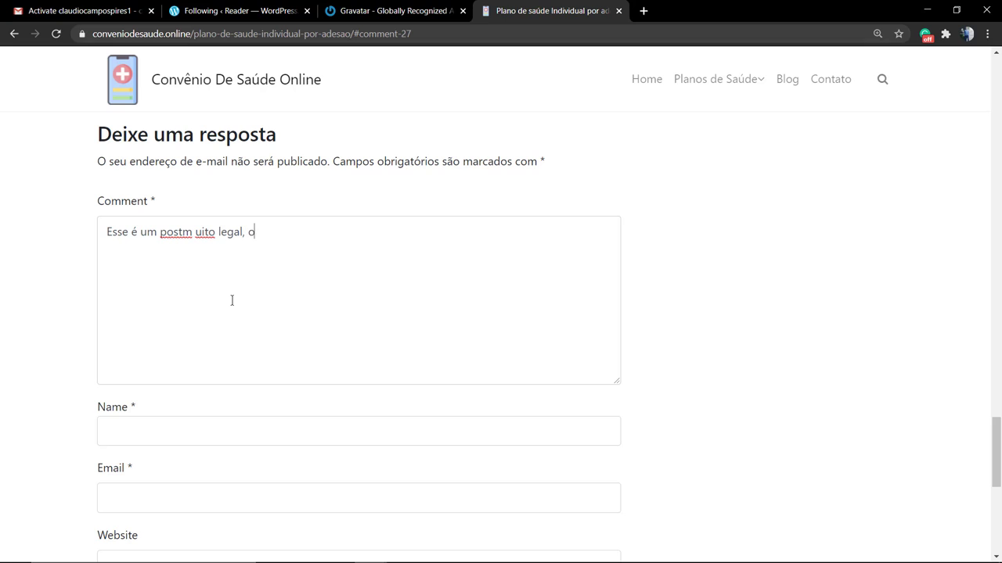
pyautogui.write('brigado por compartilhar')
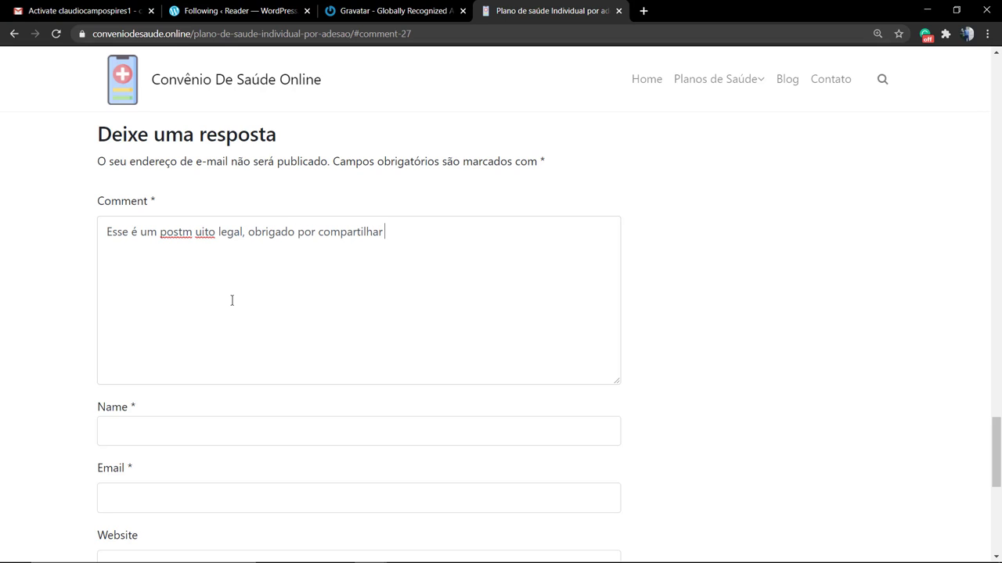
pyautogui.click(195, 255)
pyautogui.press('BackSpace')
pyautogui.press('Left')
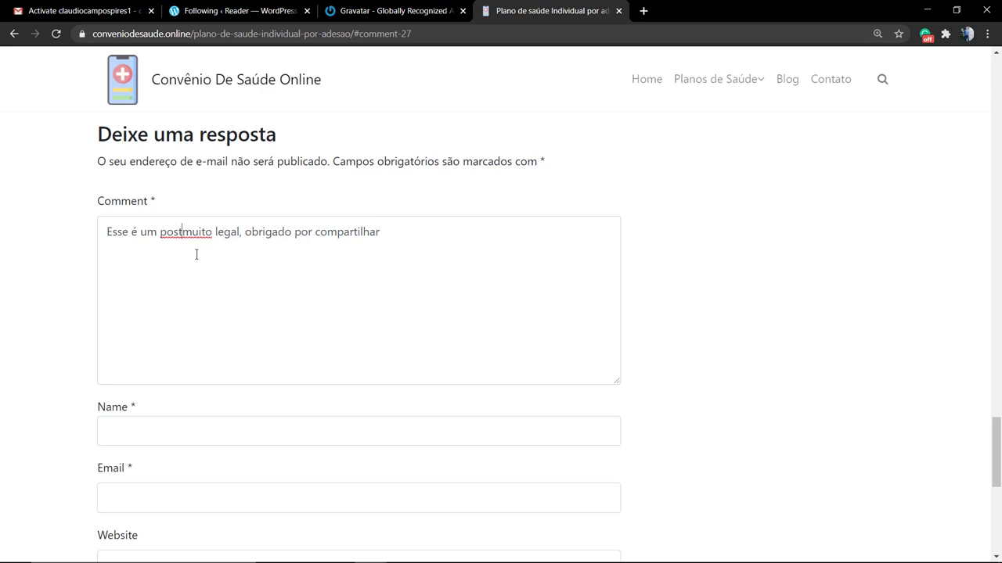
pyautogui.scroll(-2, 195, 257)
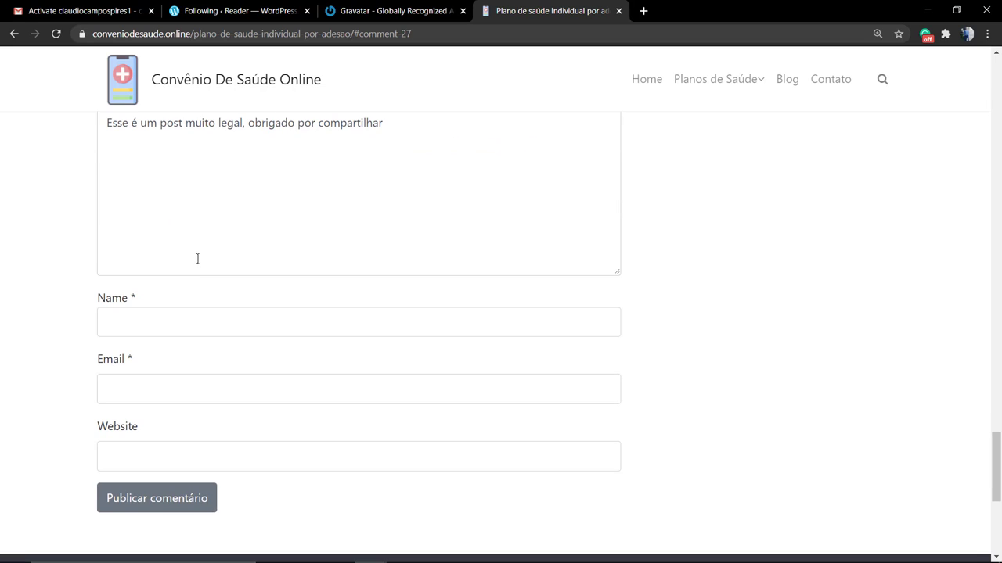
# - Fill Email with the Gravatar account e-mail and trim the pasted Name to a short username
pyautogui.click(185, 321)
pyautogui.hotkey('ctrl', 'v')
pyautogui.click(232, 384)
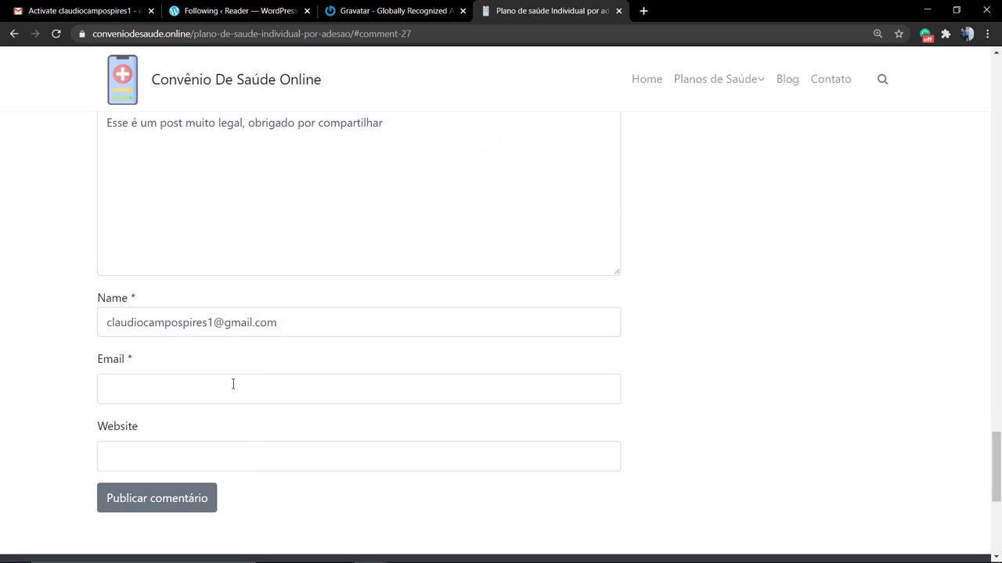
pyautogui.hotkey('ctrl', 'v')
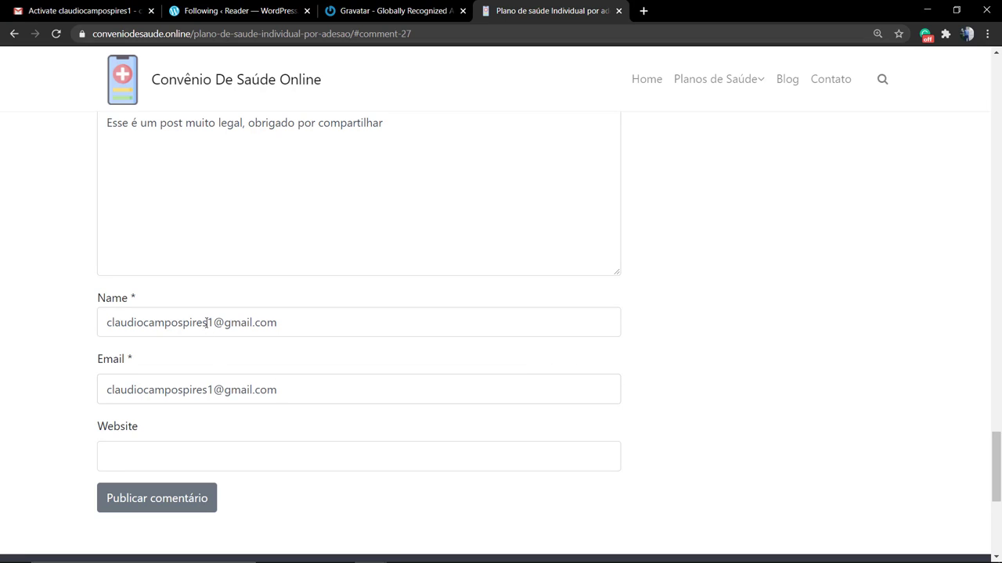
pyautogui.moveTo(206, 323); pyautogui.dragTo(313, 321)
pyautogui.press('BackSpace')
pyautogui.moveTo(142, 322); pyautogui.dragTo(23, 330)
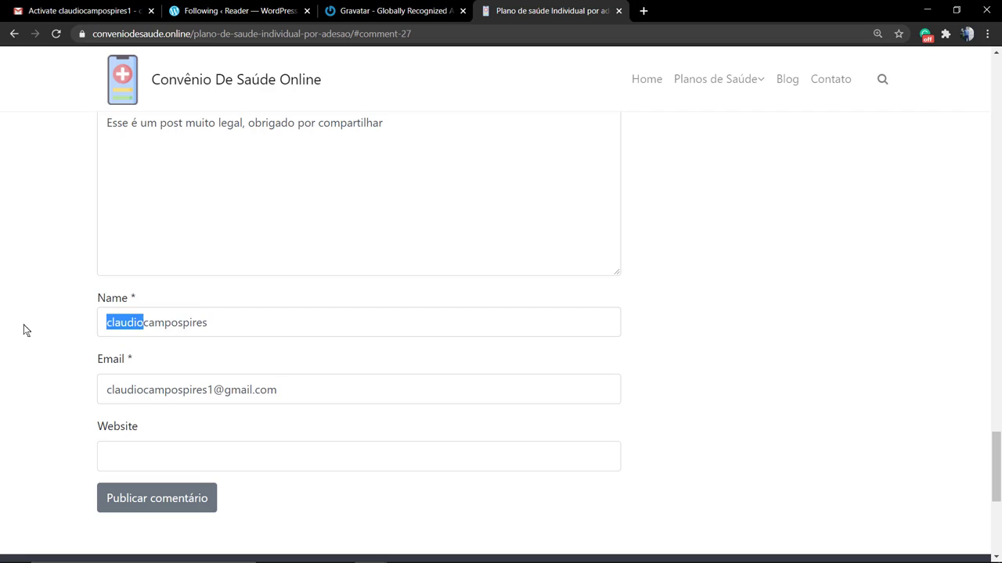
pyautogui.press('BackSpace')
pyautogui.click(180, 324)
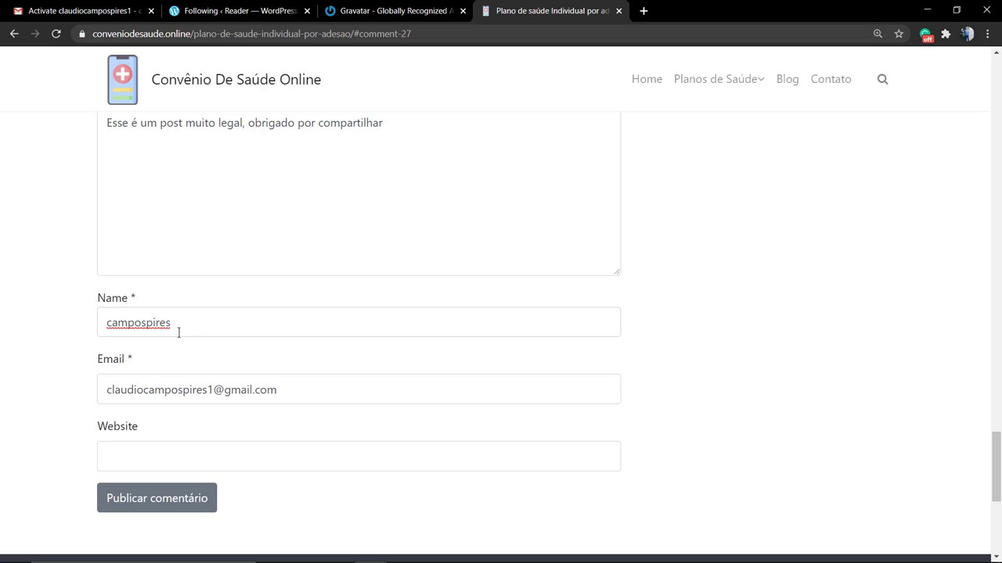
pyautogui.scroll(-1, 179, 329)
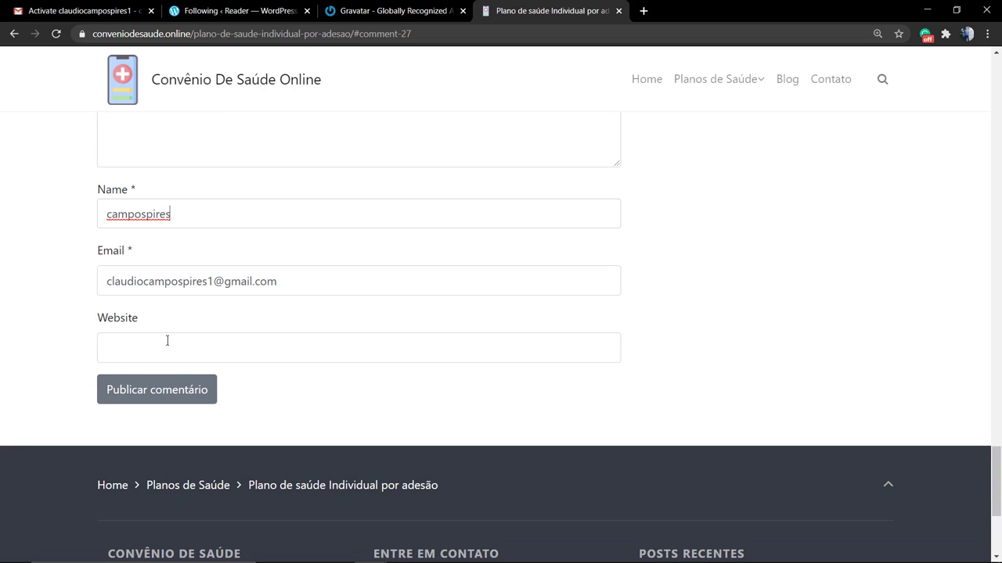
# - Publish the comment, confirm it awaits moderation with the Gravatar avatar, and return to Gravatar
pyautogui.click(123, 391)
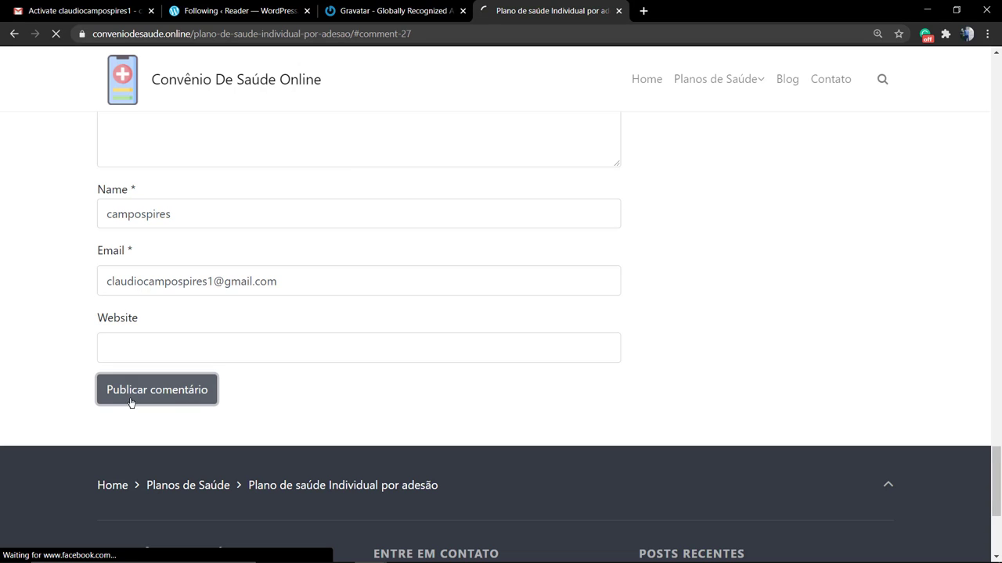
pyautogui.scroll(2, 78, 412)
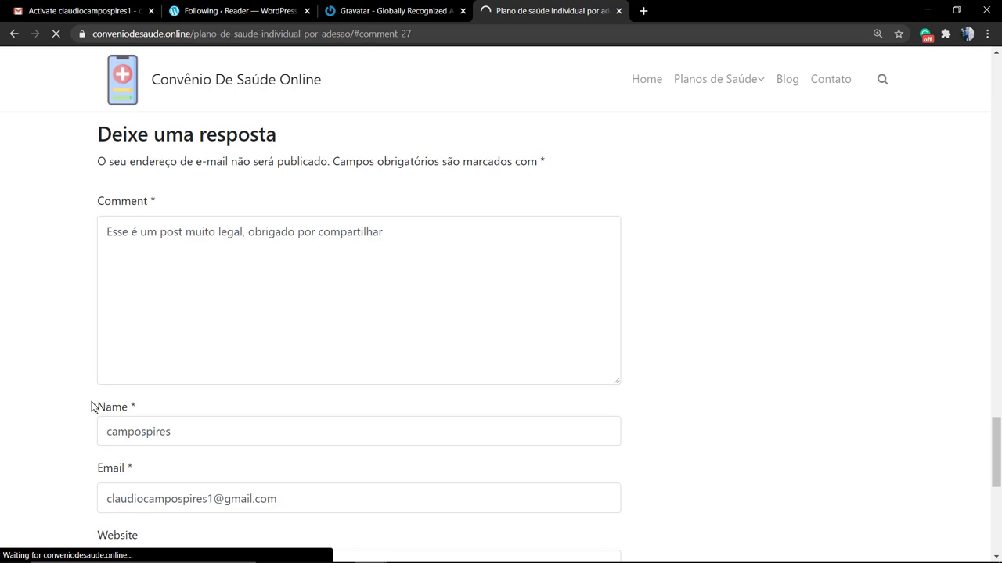
pyautogui.scroll(3, 103, 351)
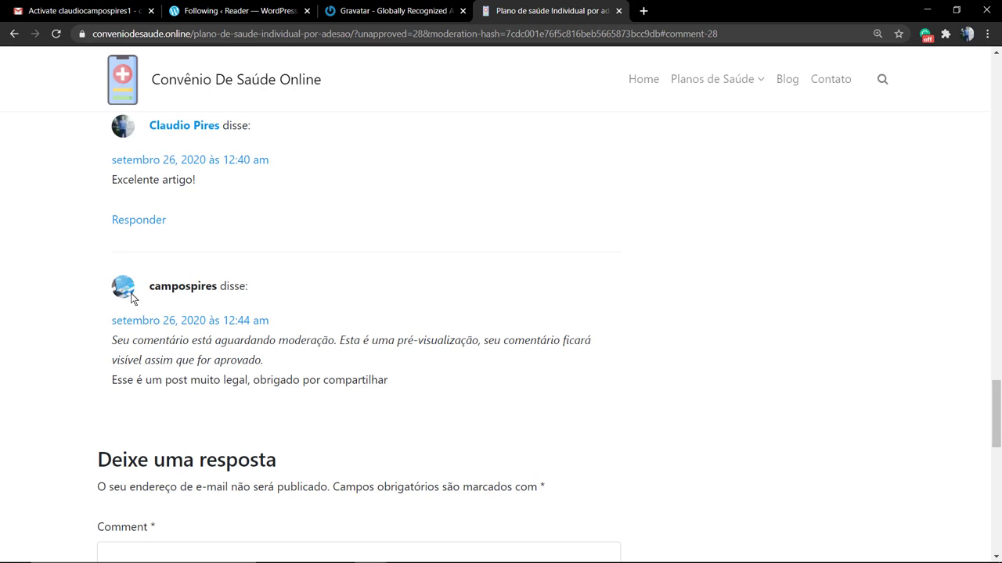
pyautogui.click(375, 11)
# - Briefly visit the Add a new image page, then go to the Gravatar home page
pyautogui.click(408, 281)
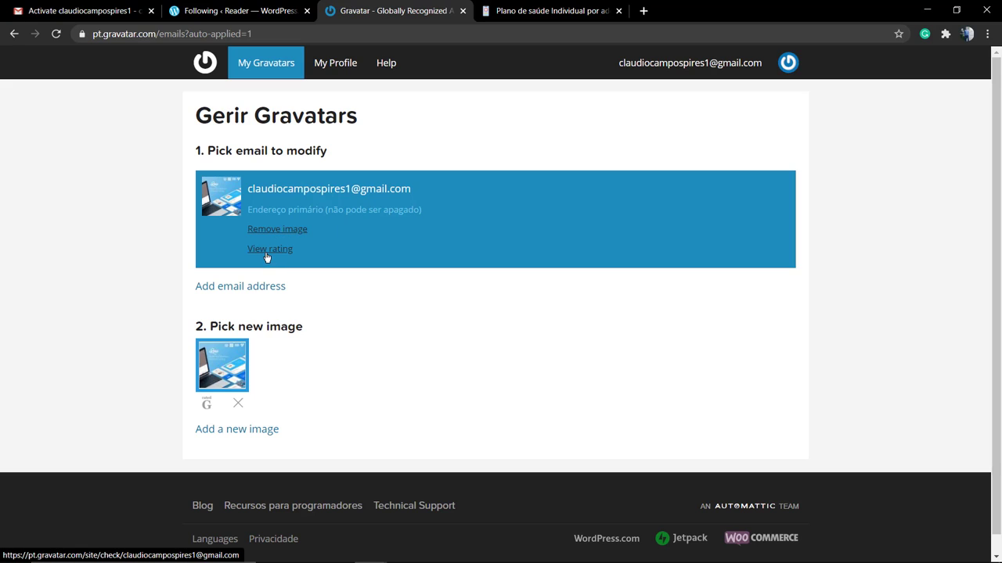
pyautogui.click(220, 430)
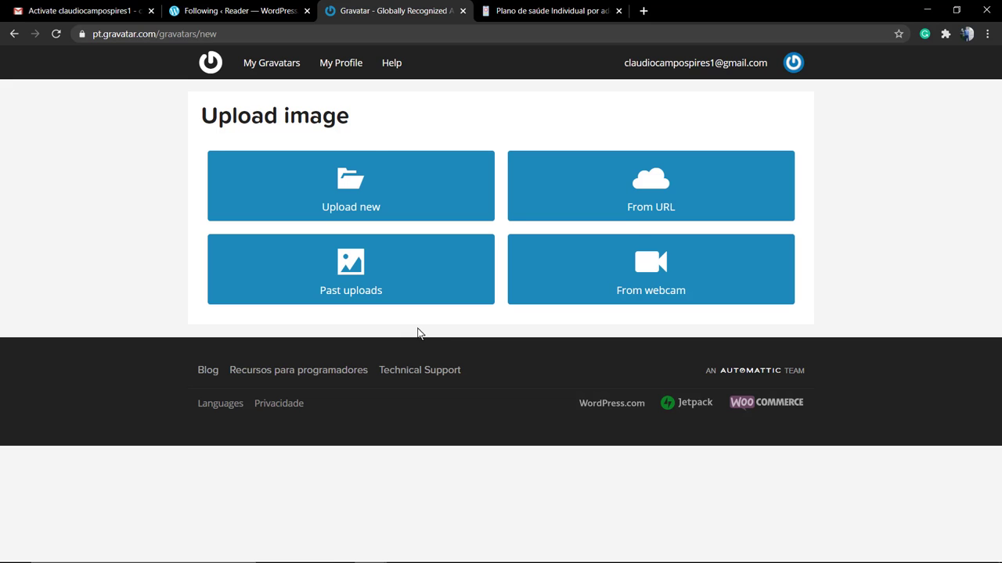
pyautogui.click(209, 68)
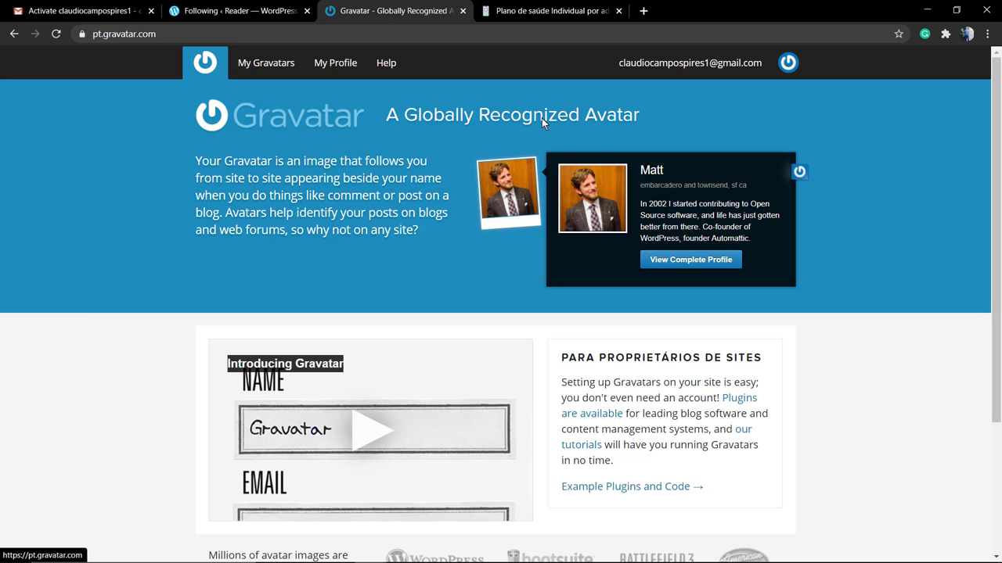